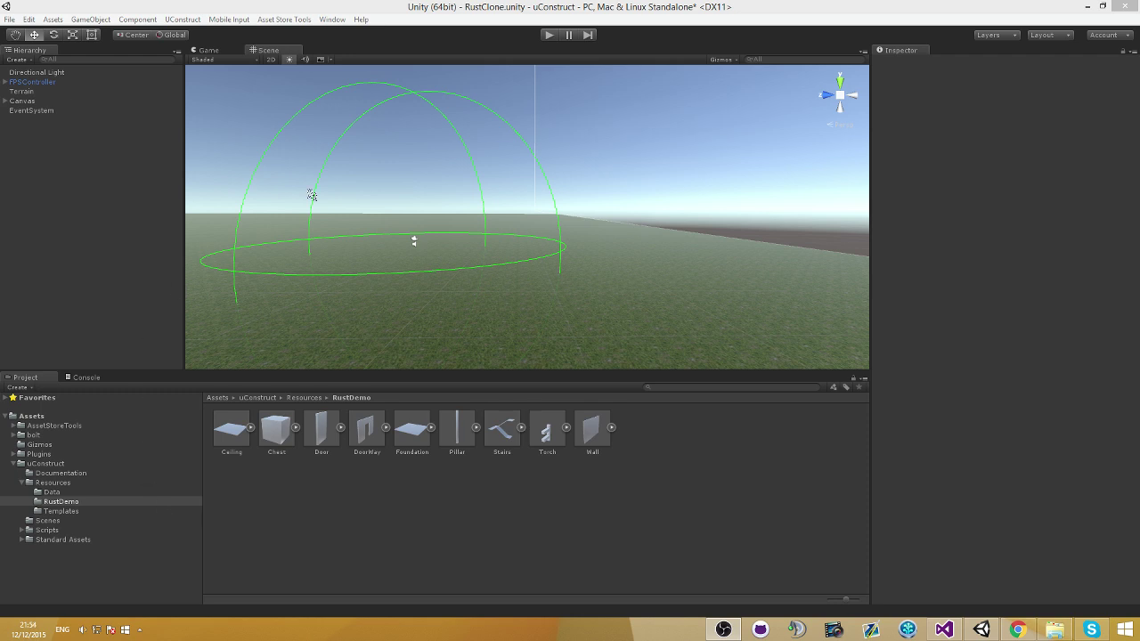
right_drag(431, 185, 511, 301)
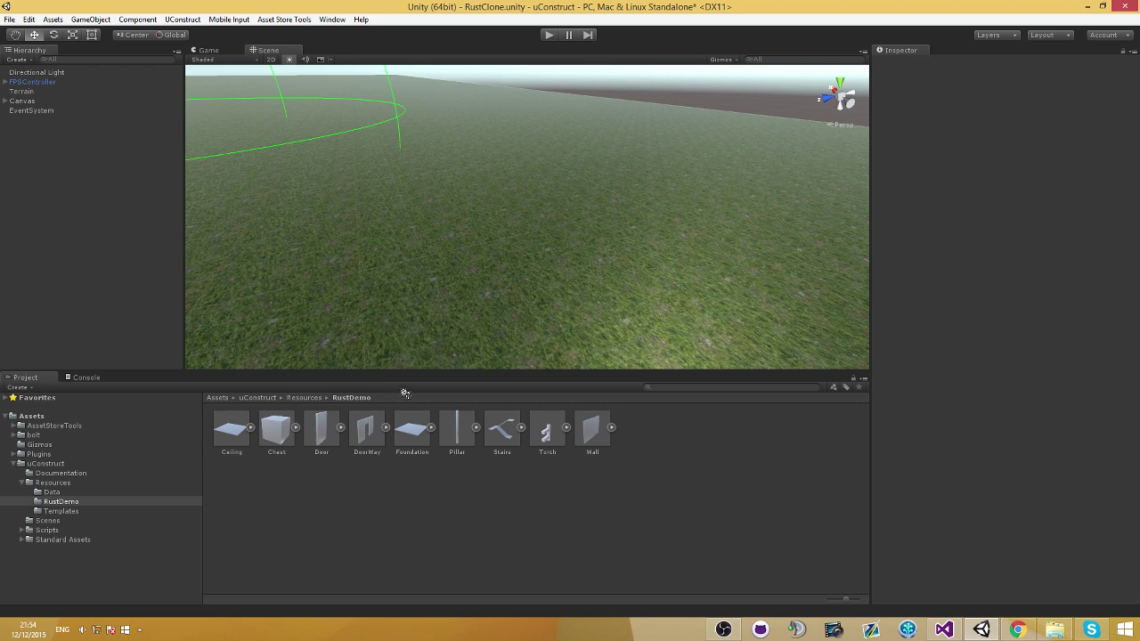
right_drag(418, 338, 466, 338)
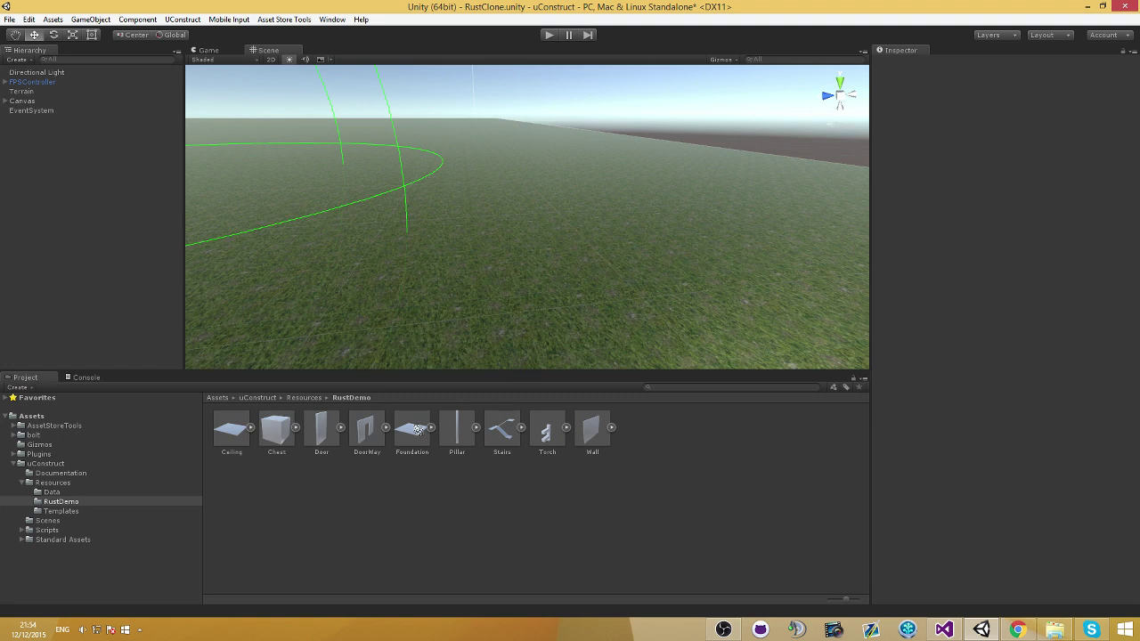
drag(275, 433, 591, 258)
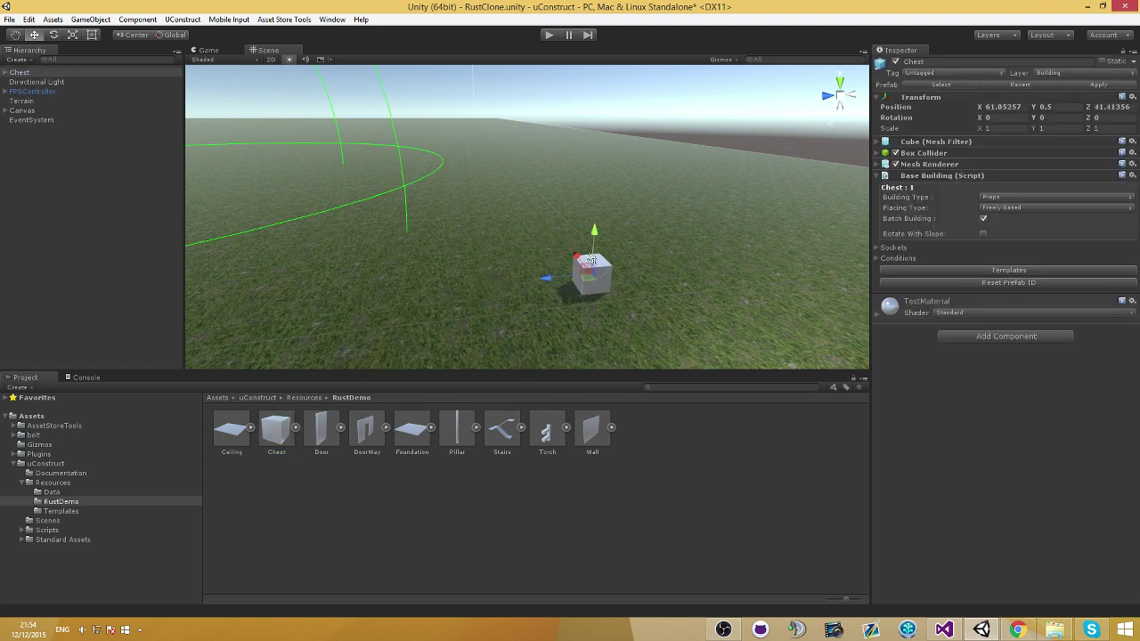
key(Delete)
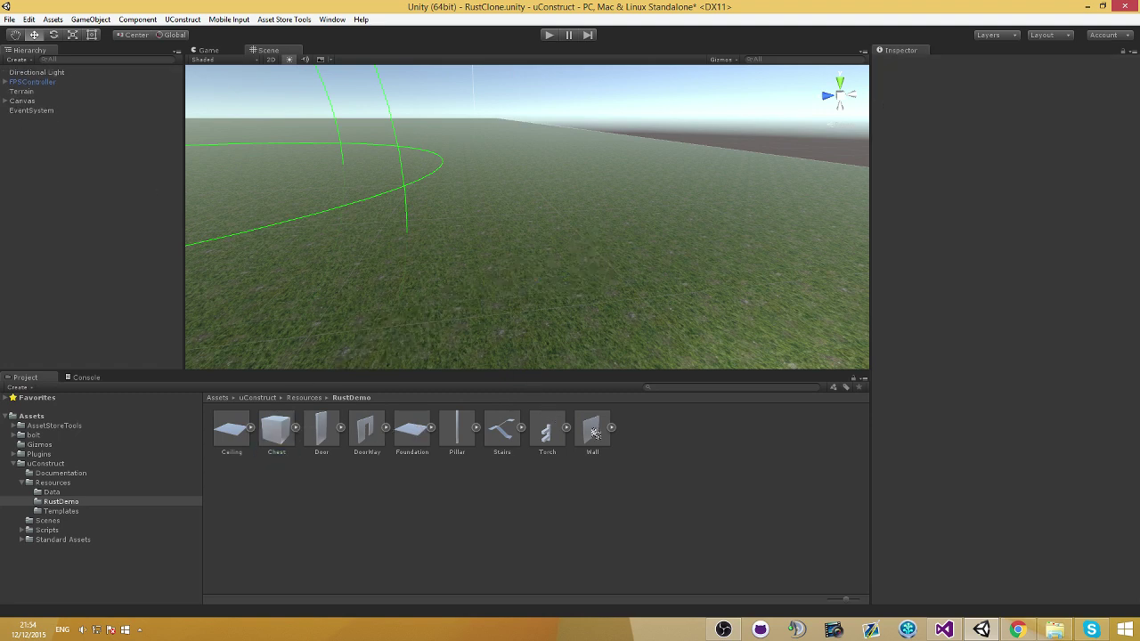
- Place a Wall prefab in the scene above the terrain and open its template editor
drag(595, 433, 561, 155)
right_drag(557, 236, 602, 166)
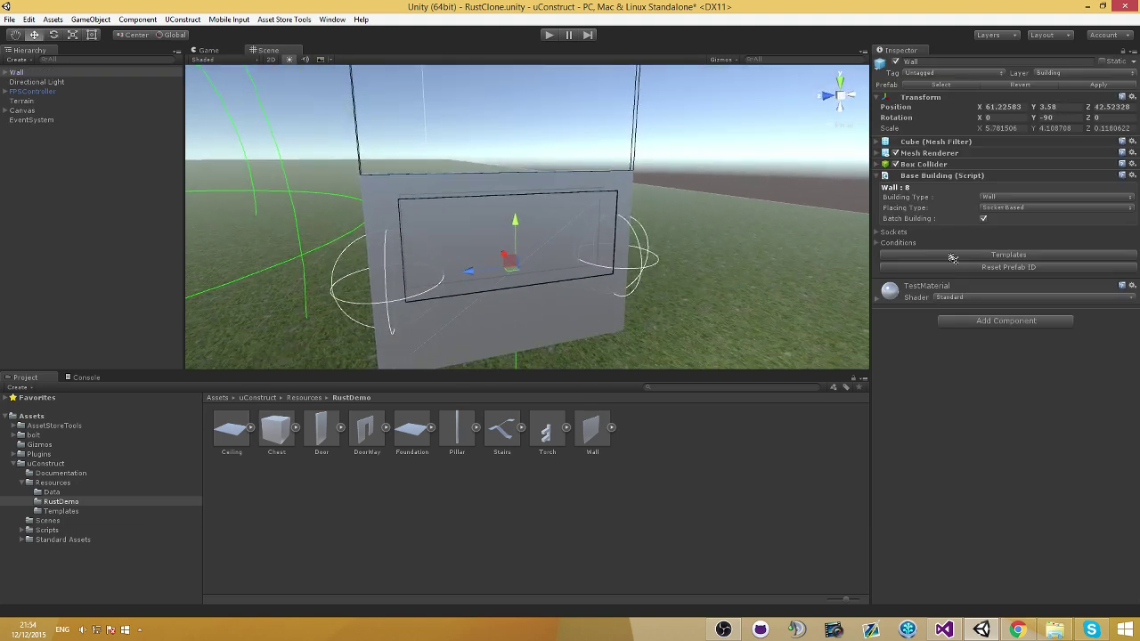
click(953, 256)
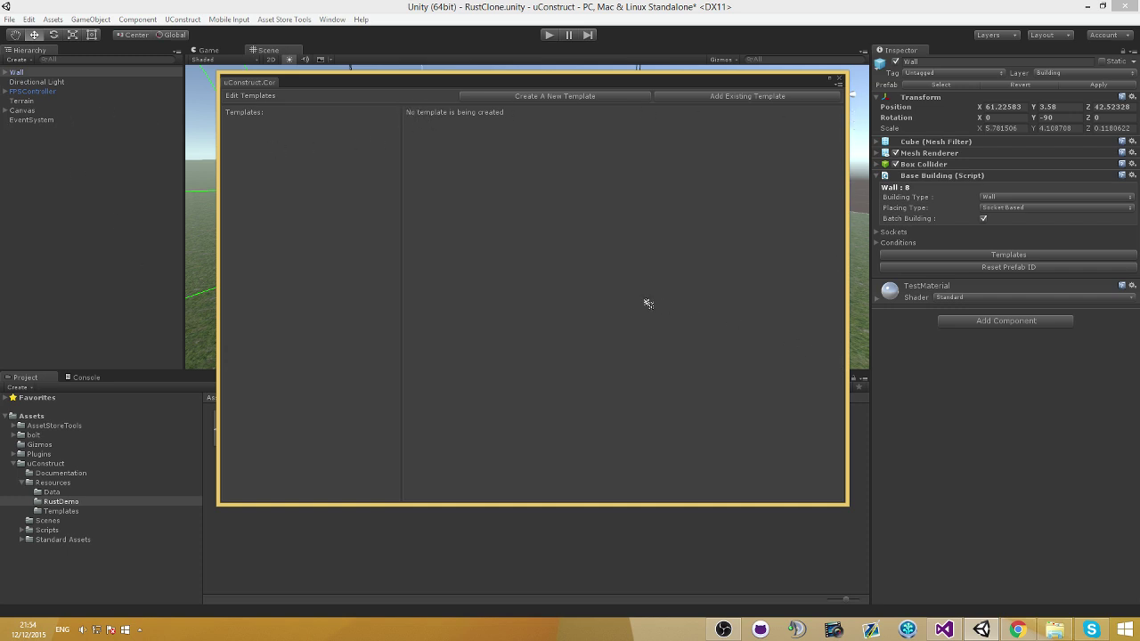
- Create a template named BasicConditions from CollisionCheck and CheckForGround, and add it to the Wall's building templates
click(524, 98)
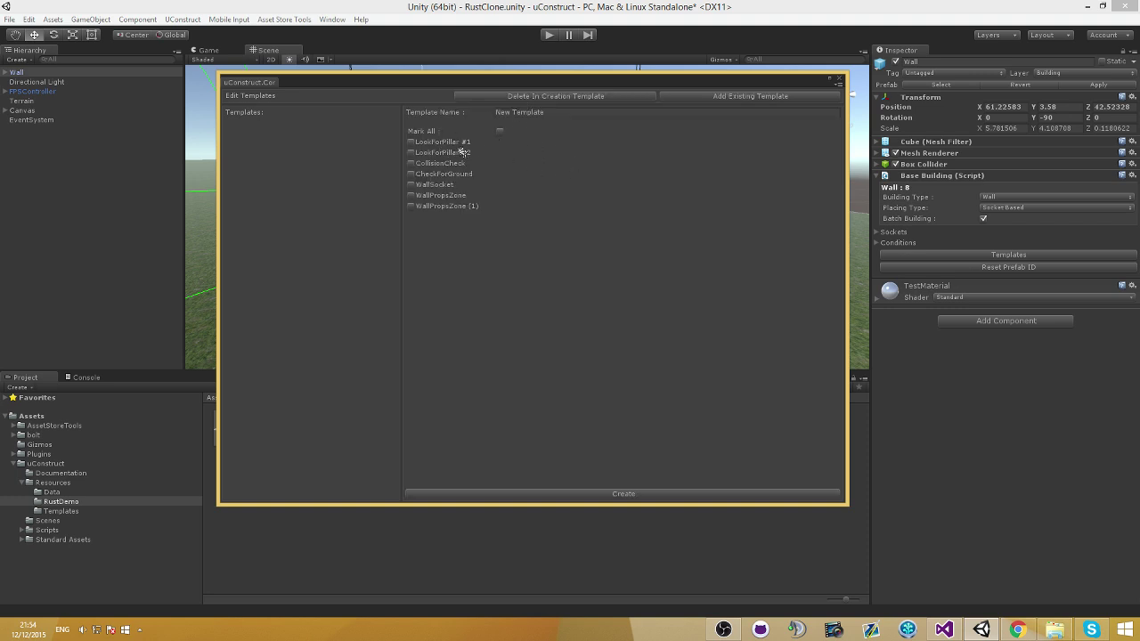
click(576, 114)
text(sicConditions)
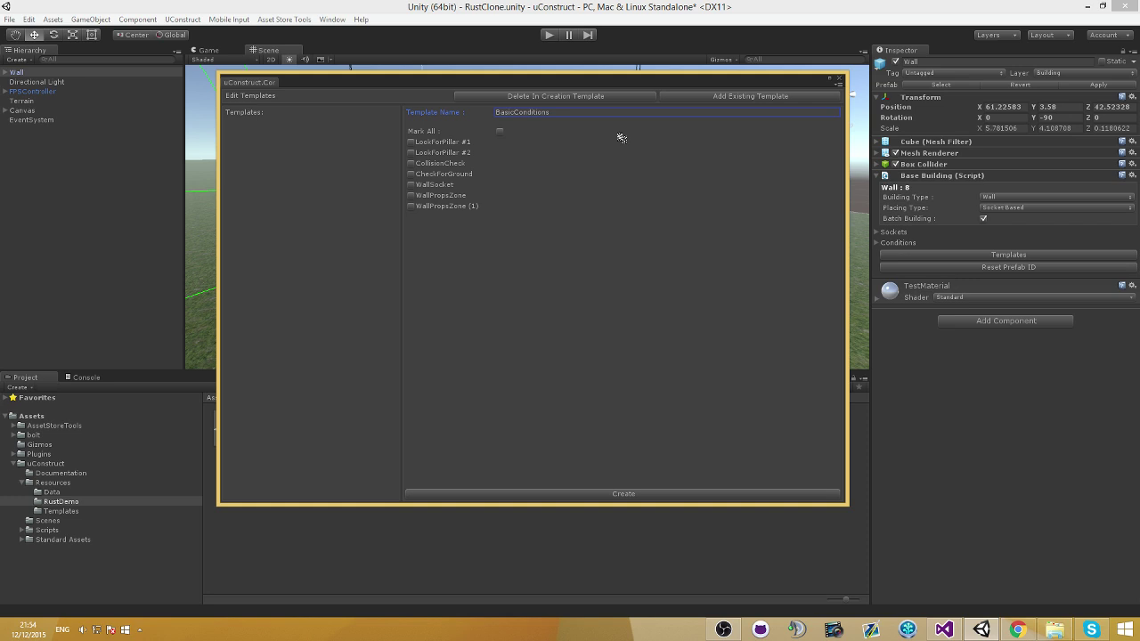
click(411, 166)
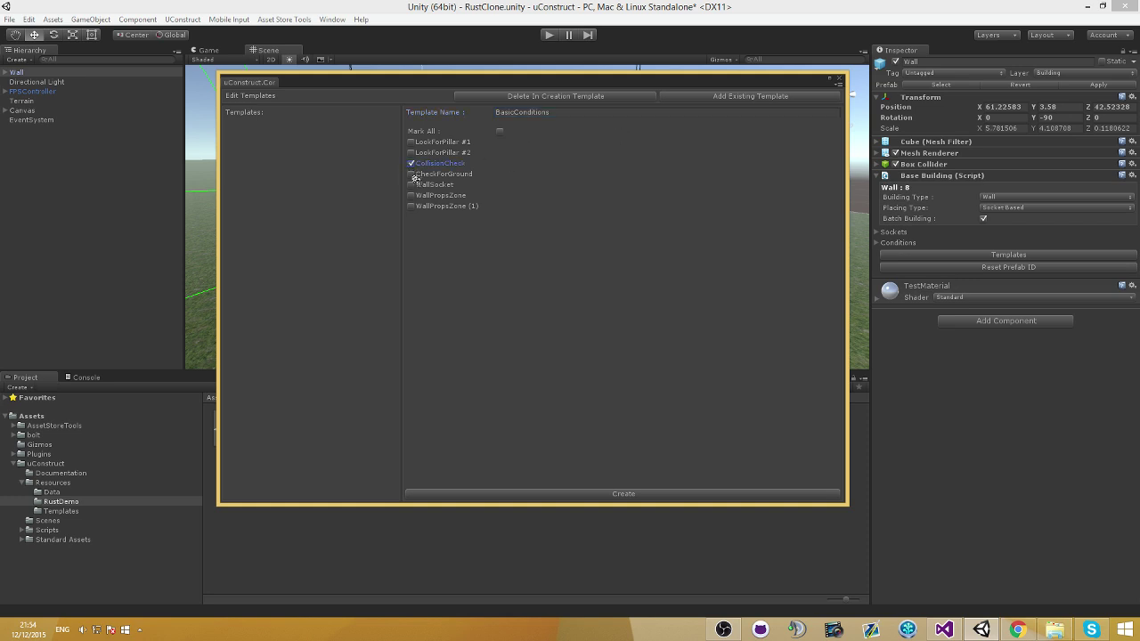
click(412, 175)
click(624, 494)
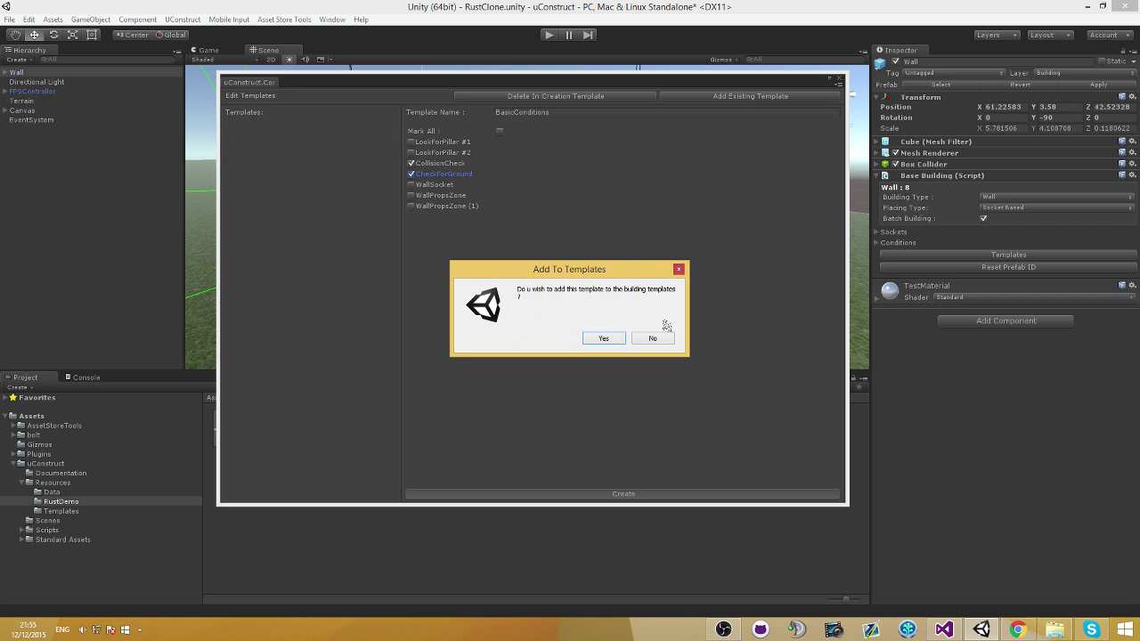
click(603, 339)
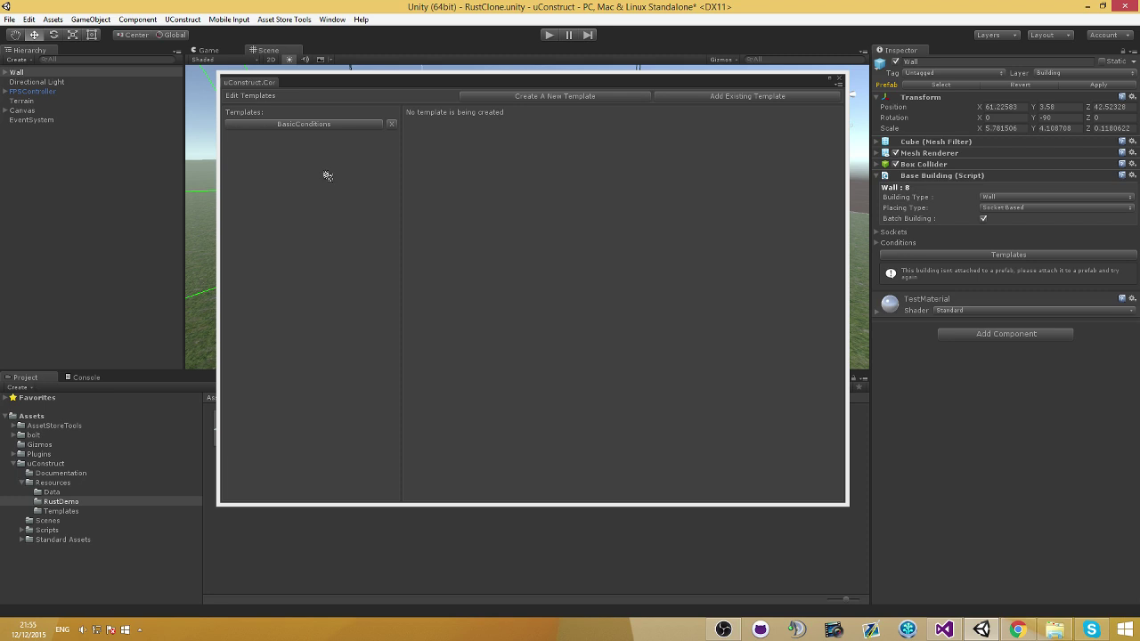
click(391, 124)
click(656, 340)
click(838, 81)
- Examine the Wall's BasicConditions template object alongside its Conditions and Sockets children in the hierarchy and scene
right_drag(203, 134, 232, 143)
key(f)
click(5, 72)
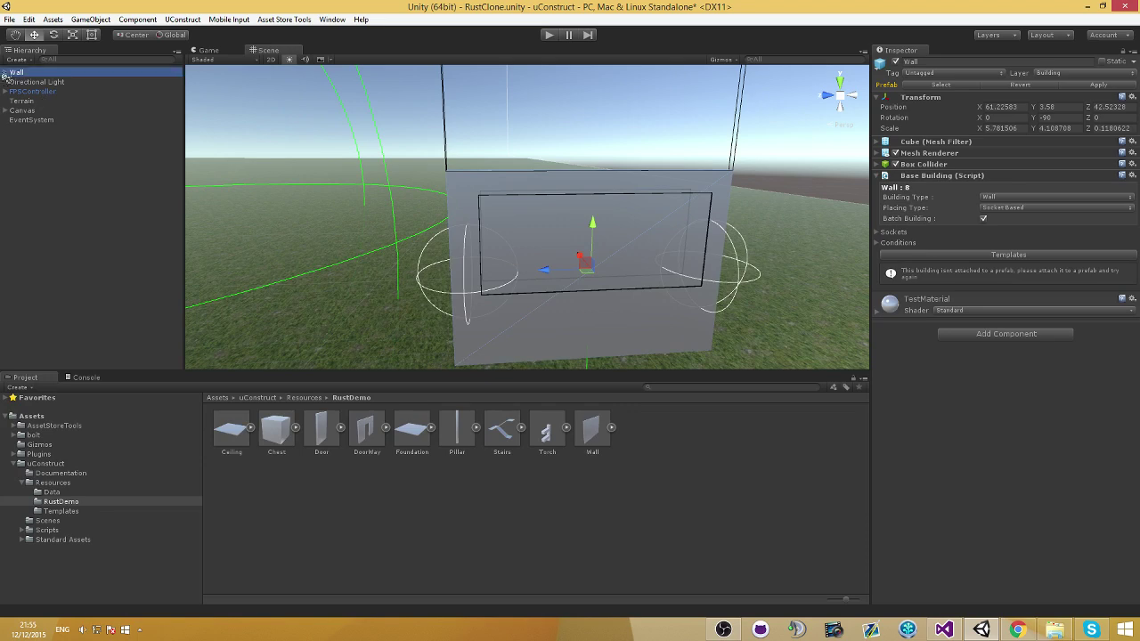
click(40, 100)
click(13, 100)
click(12, 100)
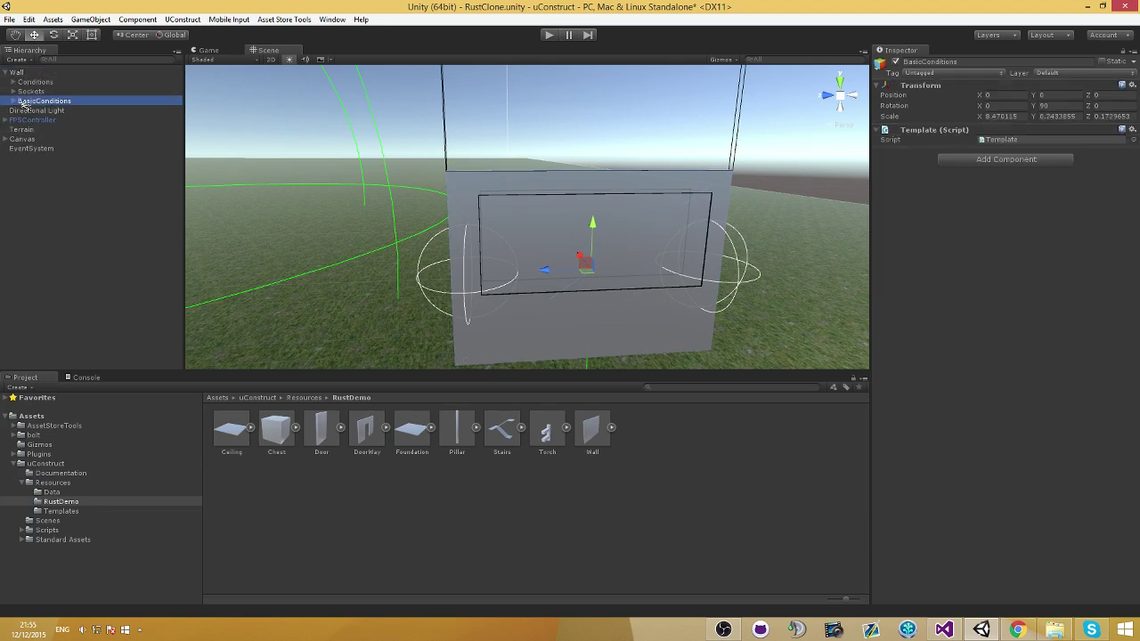
click(36, 91)
key(f)
click(92, 74)
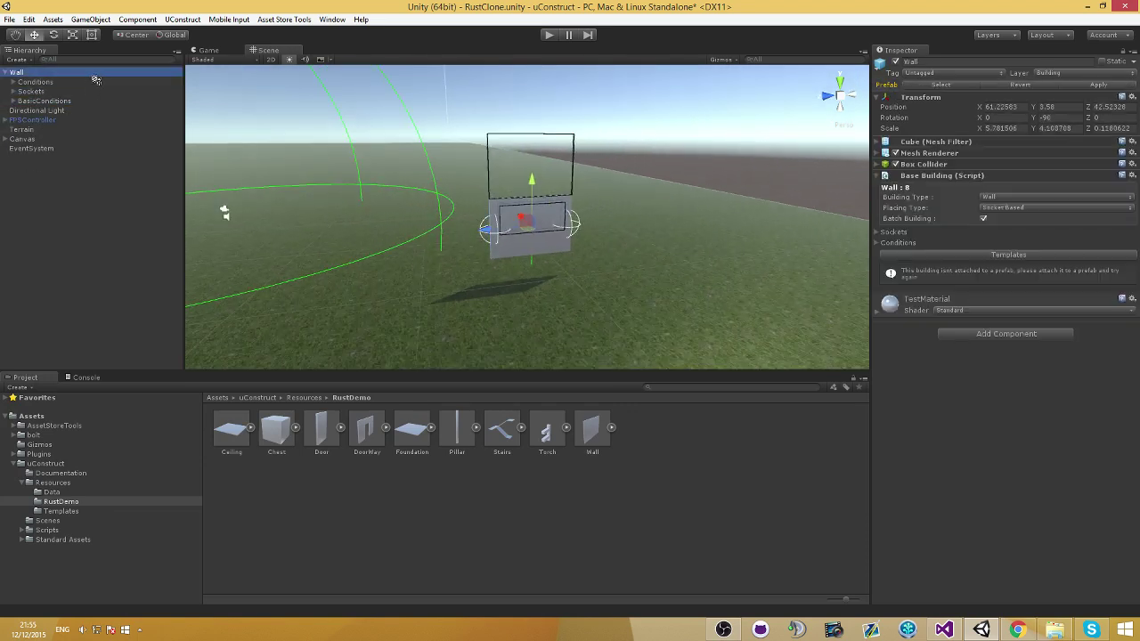
key(w)
right_drag(719, 153, 720, 165)
key(s)
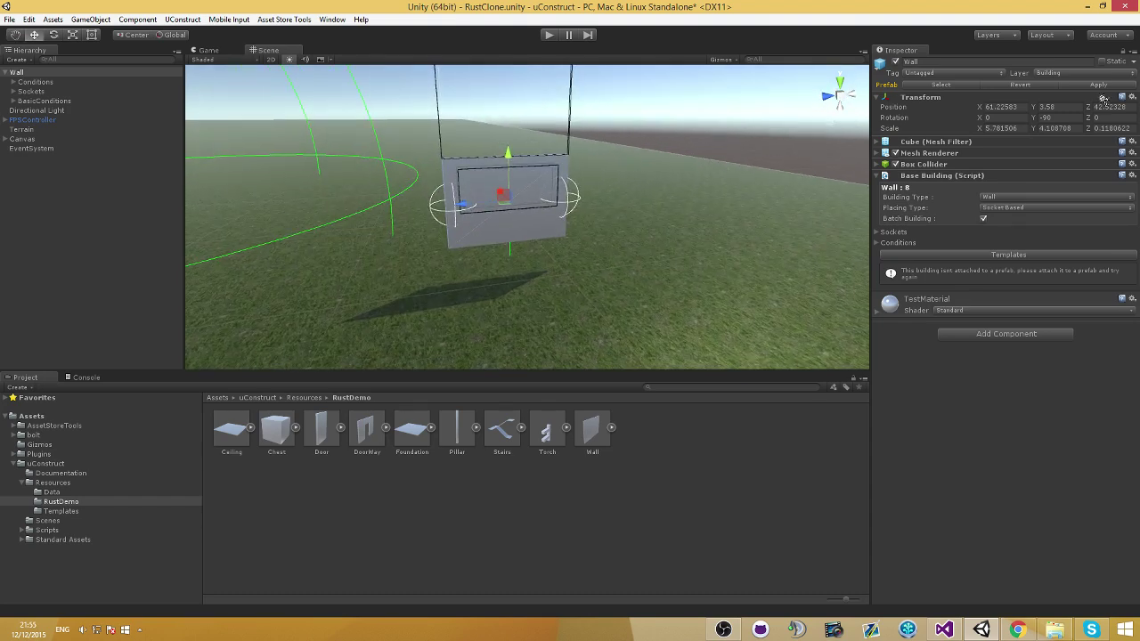
click(66, 82)
click(93, 71)
key(w)
right_drag(395, 115, 407, 99)
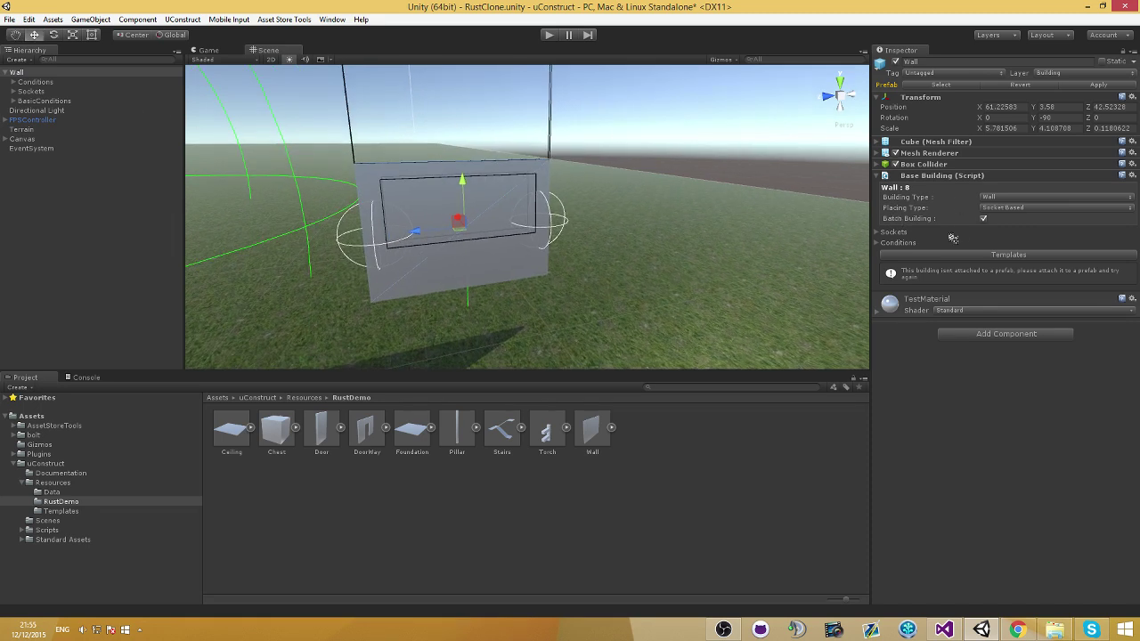
- Remove the BasicConditions template from the Wall, confirm the removal and close the template editor
click(980, 256)
click(391, 125)
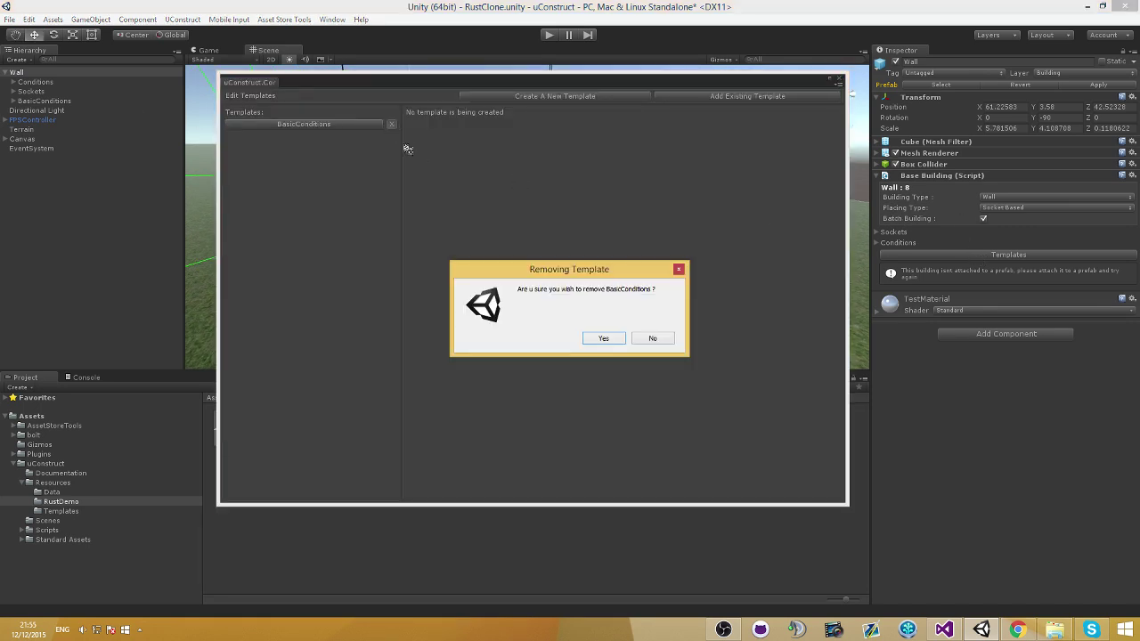
click(603, 338)
click(838, 78)
- Delete the Wall object from the scene
right_drag(700, 163, 648, 161)
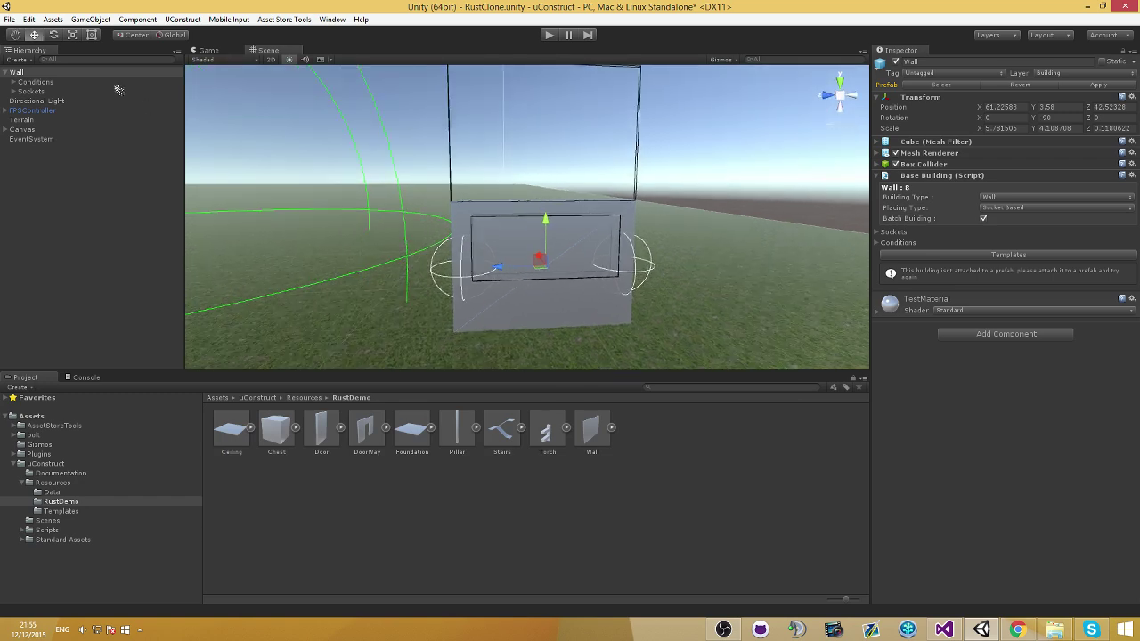
click(117, 88)
click(120, 74)
key(Delete)
- Examine the saved BasicConditions prefab in the Resources Templates folder, and return to the RustDemo folder
right_drag(387, 244, 332, 341)
click(89, 481)
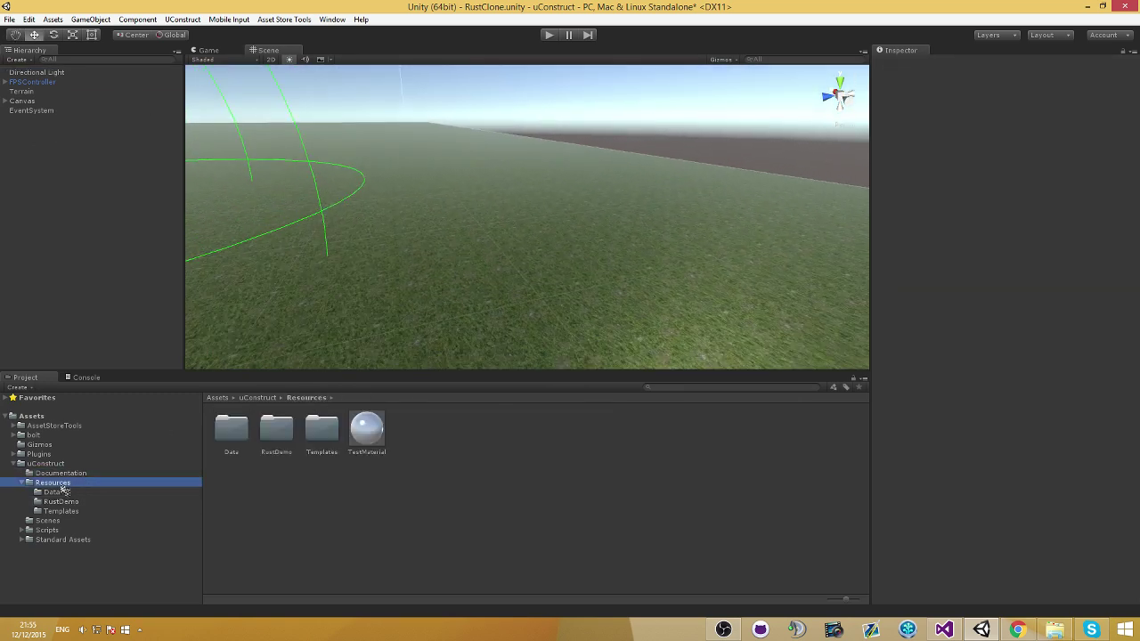
click(74, 511)
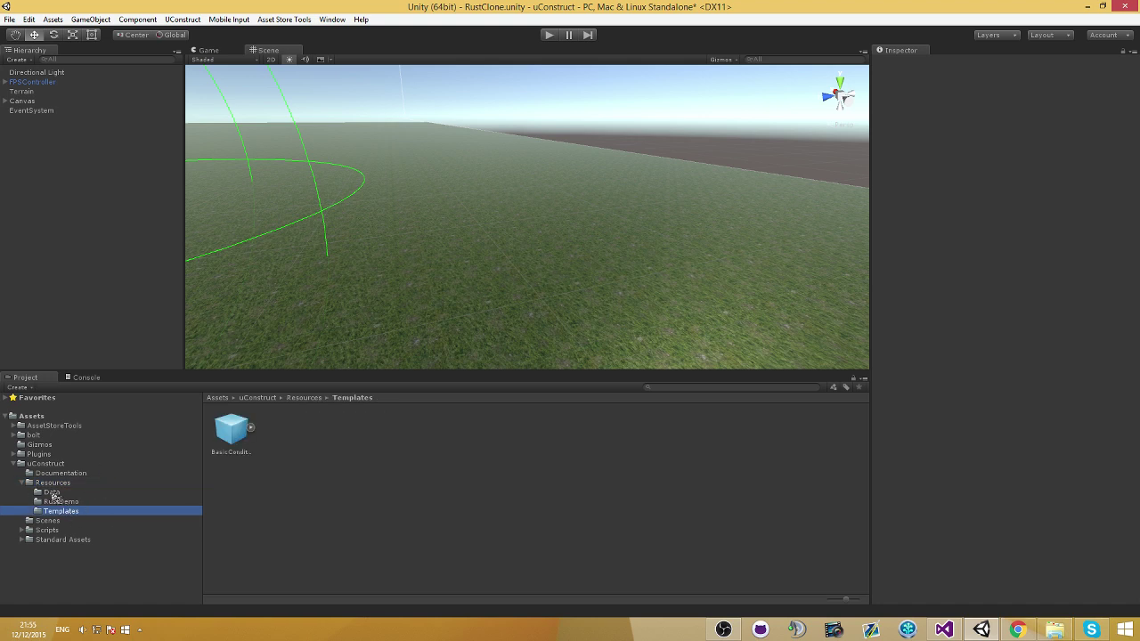
click(242, 442)
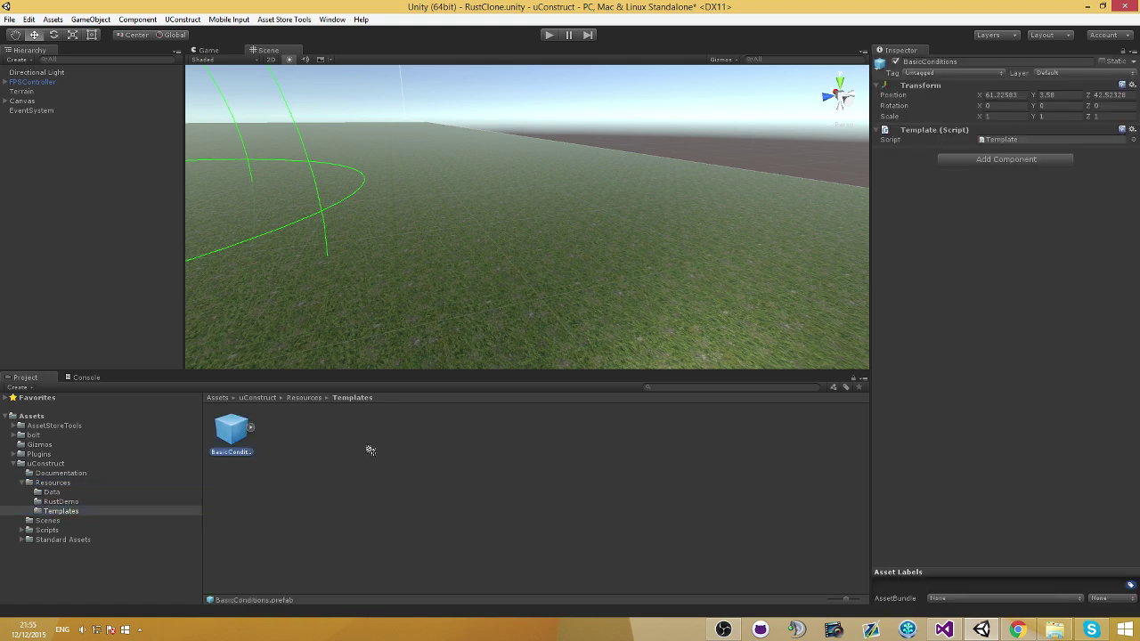
right_drag(431, 280, 412, 246)
click(341, 308)
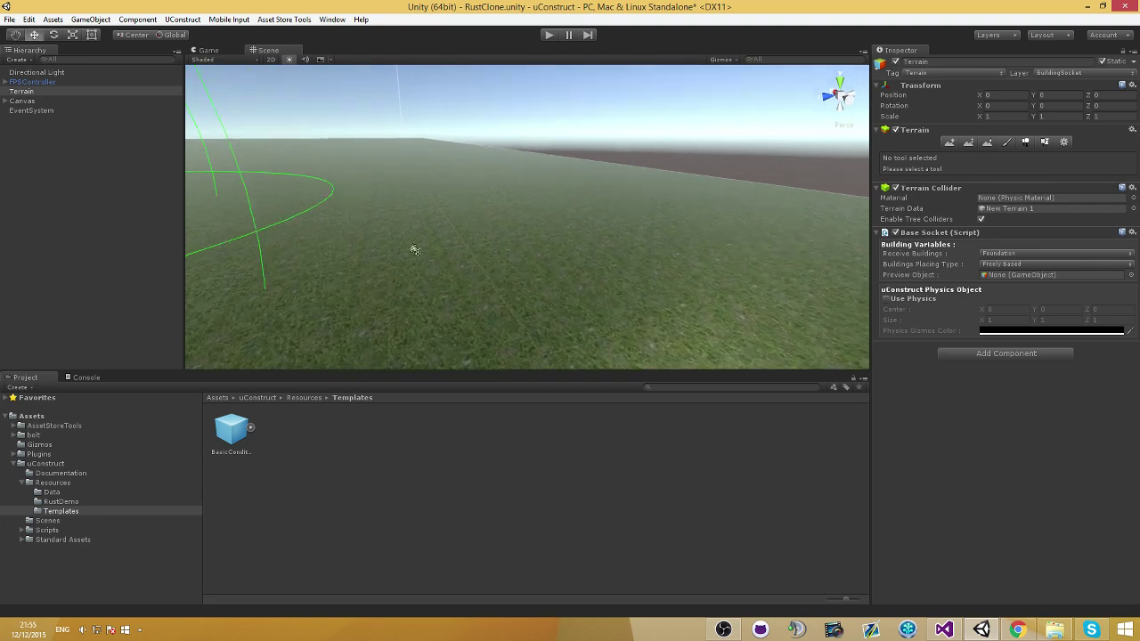
click(71, 501)
right_drag(407, 328, 503, 356)
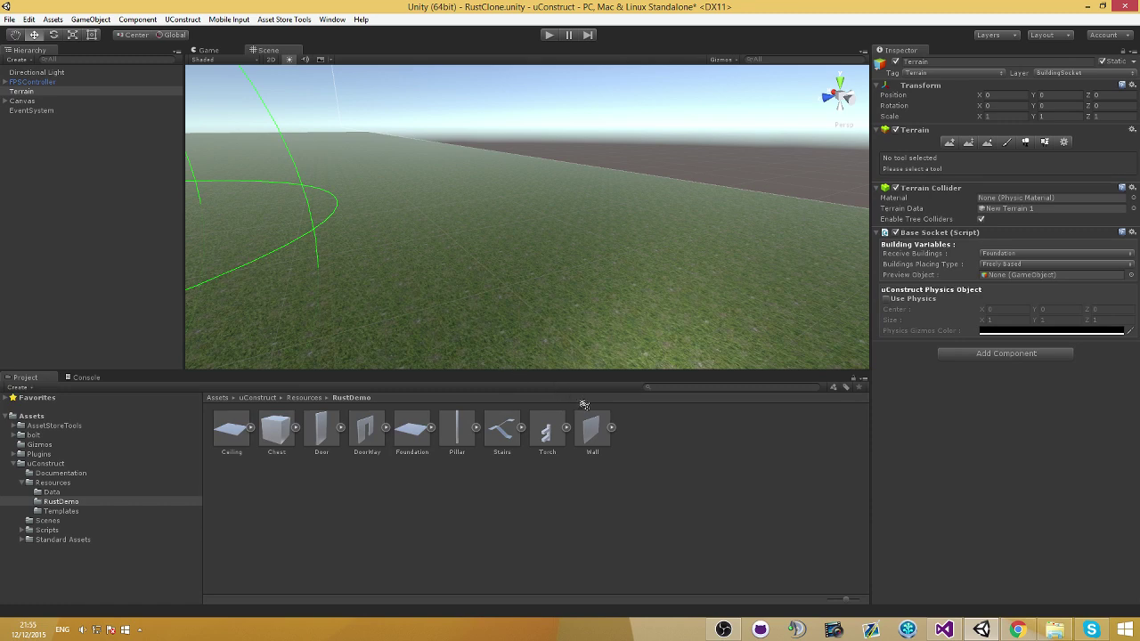
right_drag(553, 296, 577, 349)
drag(591, 436, 544, 287)
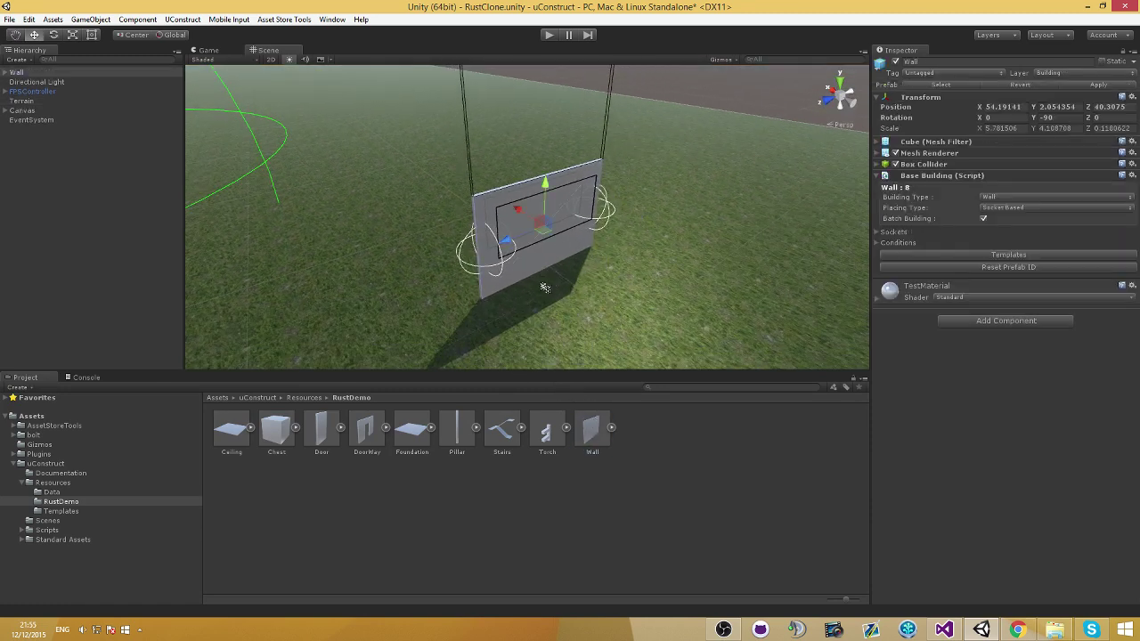
key(Delete)
- Place a Pillar prefab and a Chest prefab apart from each other in the scene
drag(465, 435, 480, 278)
right_drag(554, 303, 516, 356)
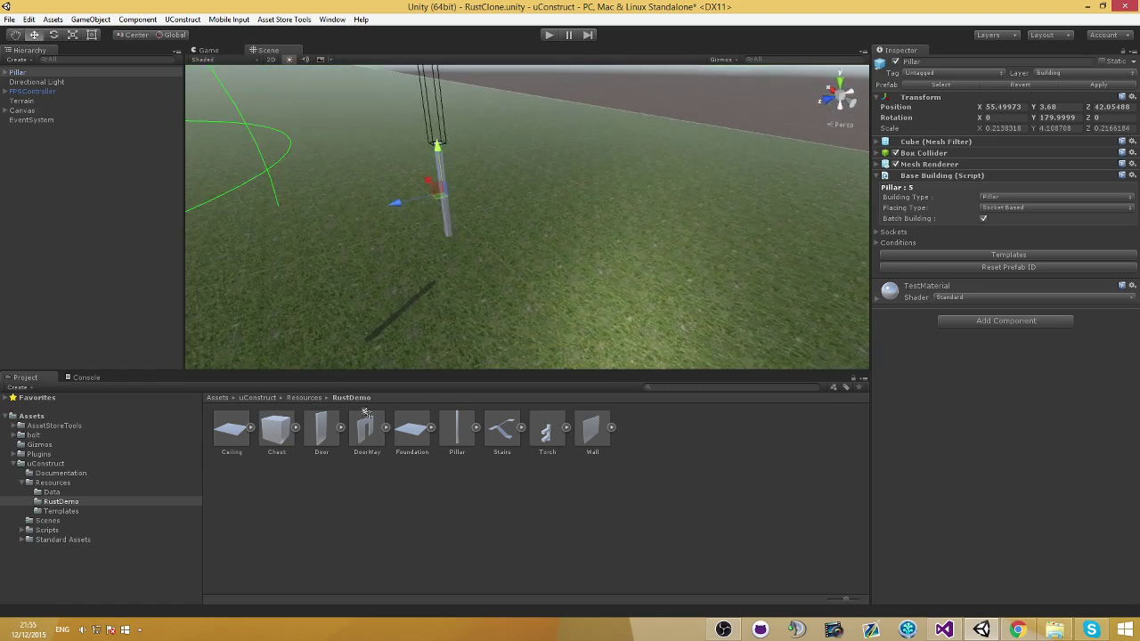
drag(276, 429, 601, 181)
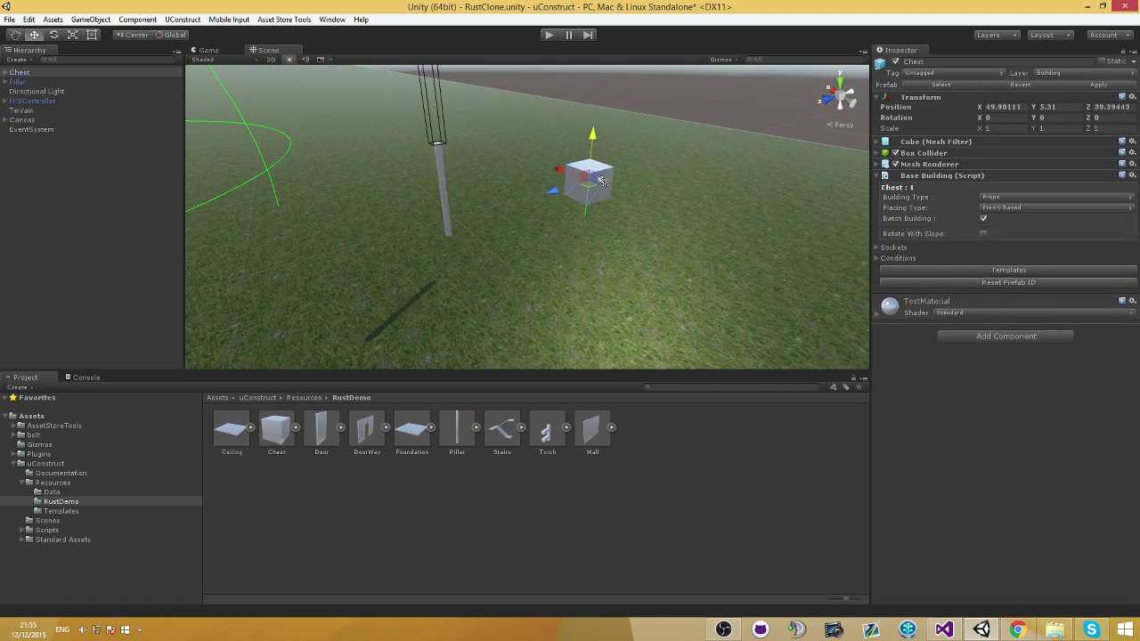
right_drag(479, 291, 547, 270)
key(w)
- Add the existing BasicConditions template to the Pillar and close the template editor
click(55, 75)
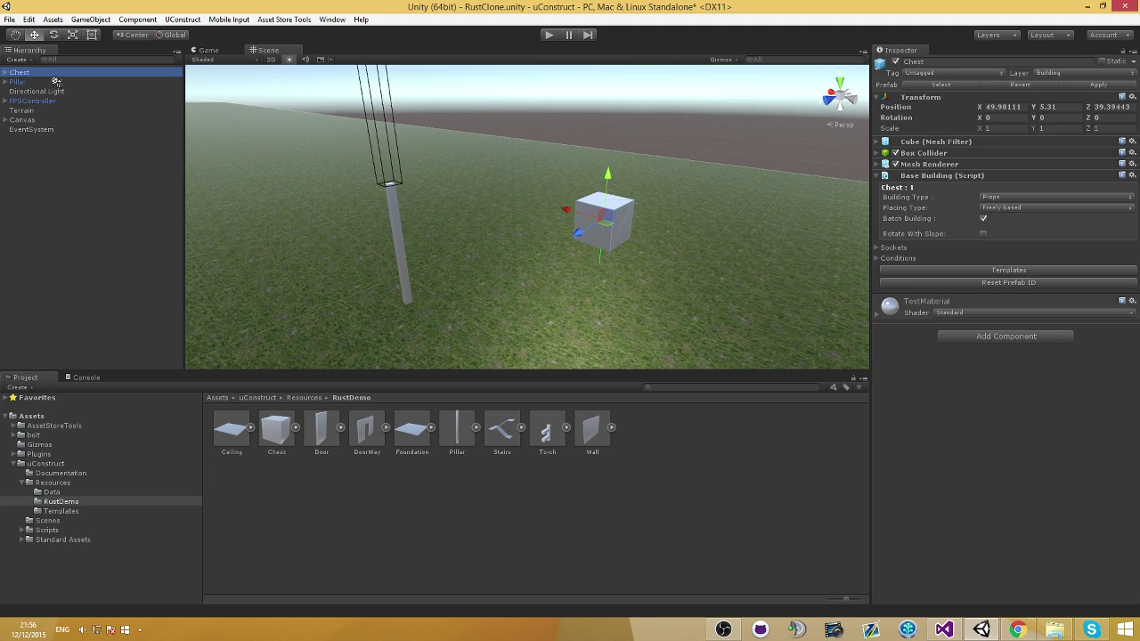
click(20, 82)
click(6, 81)
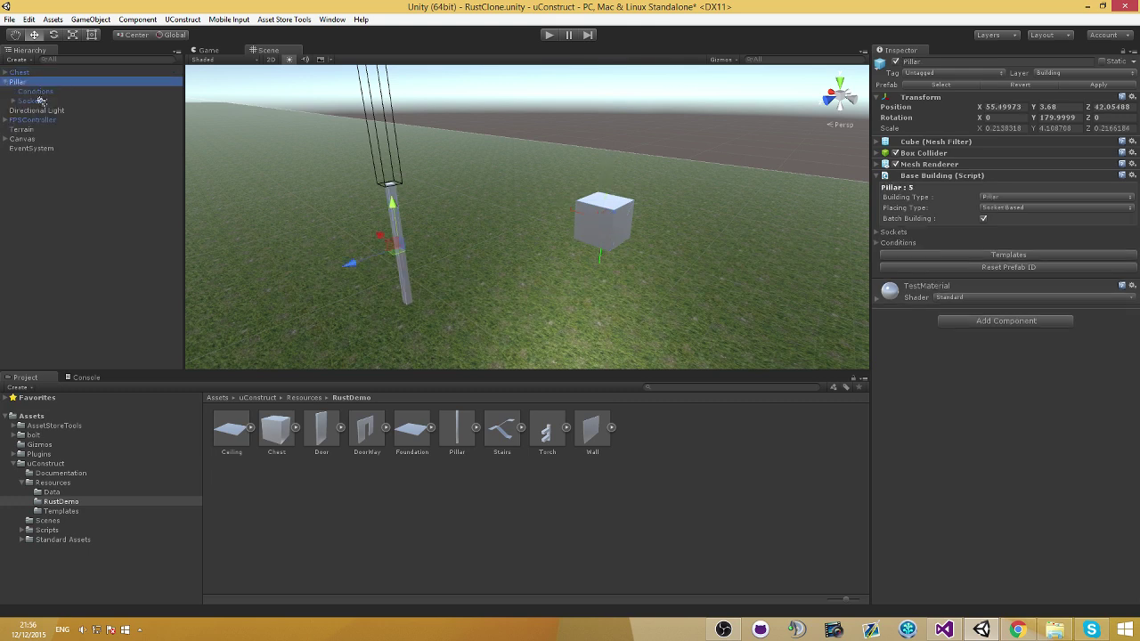
click(995, 258)
click(741, 100)
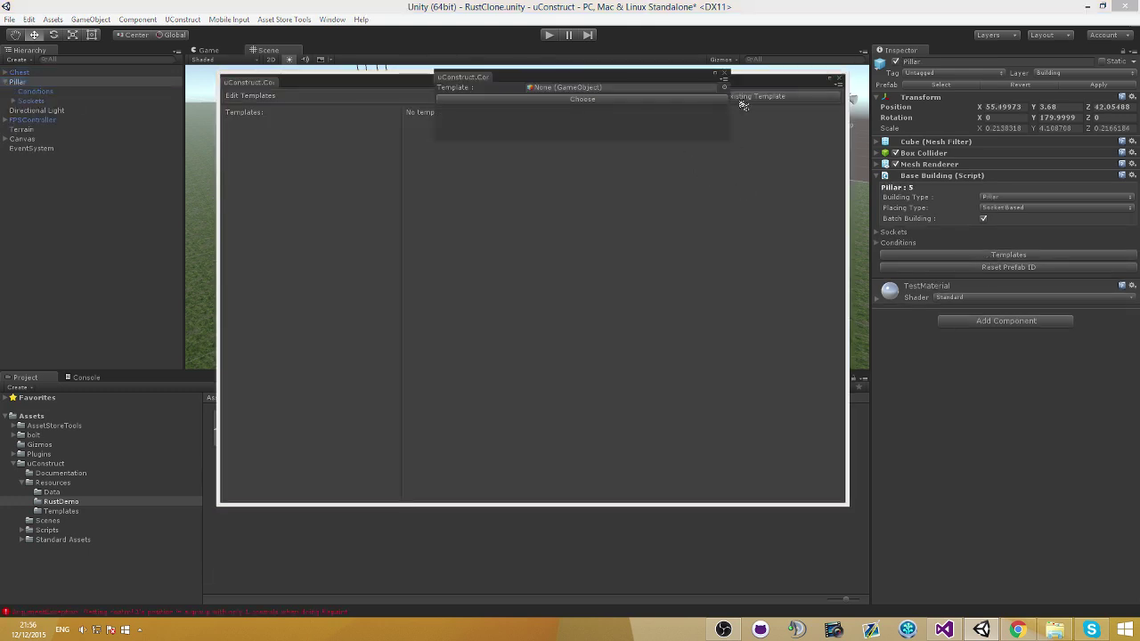
click(722, 89)
double_click(743, 170)
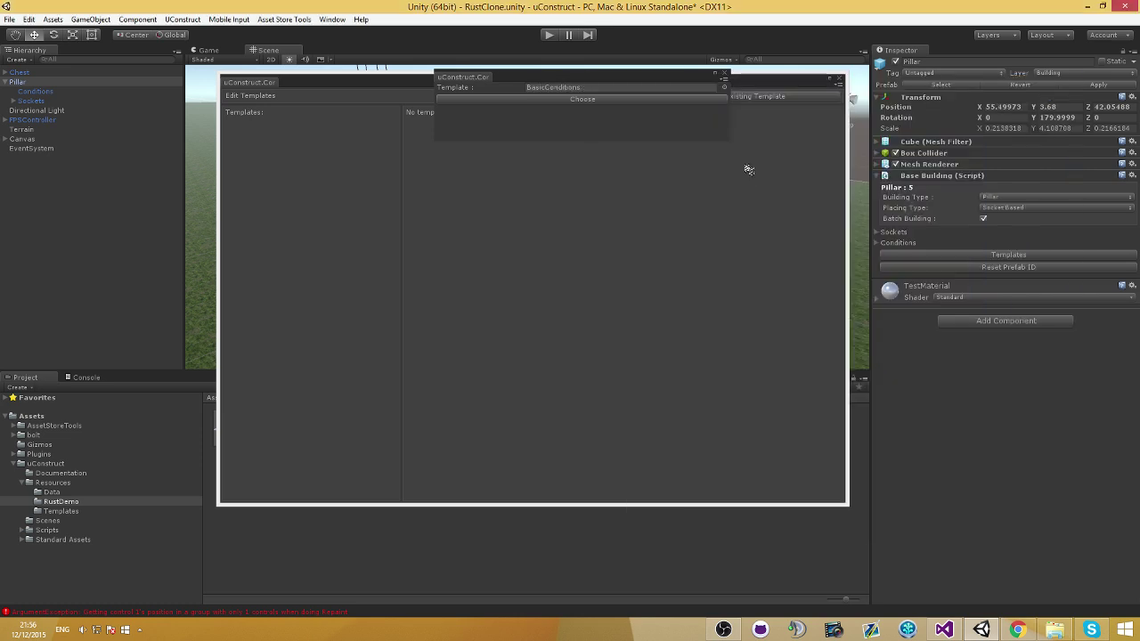
click(615, 102)
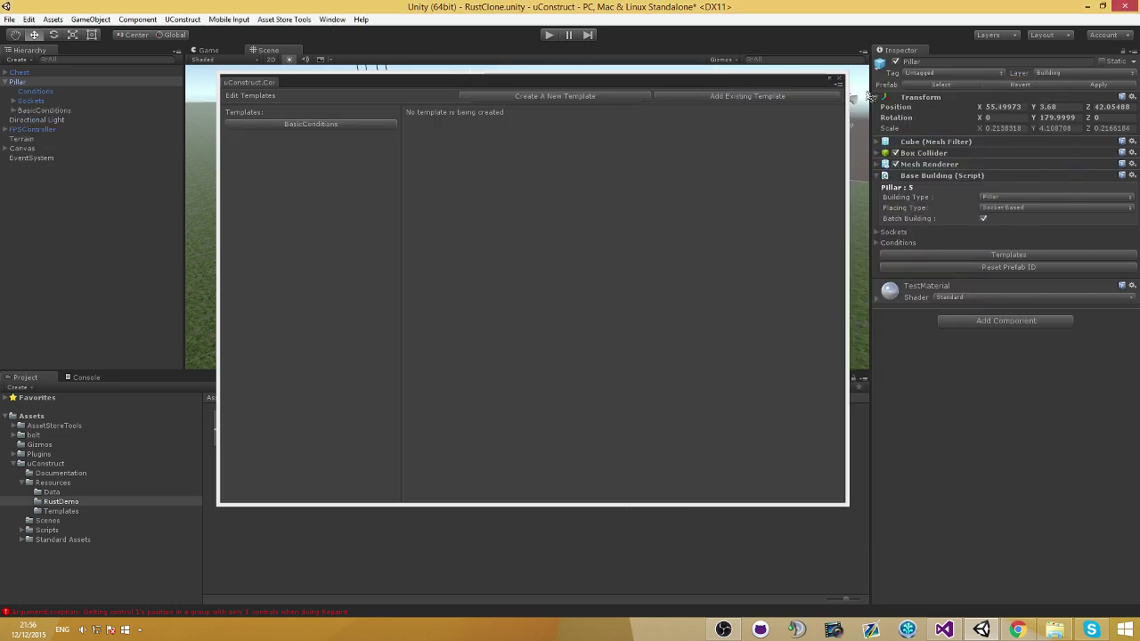
click(837, 81)
- Examine the conditions contained in the Pillar's BasicConditions template object
click(56, 83)
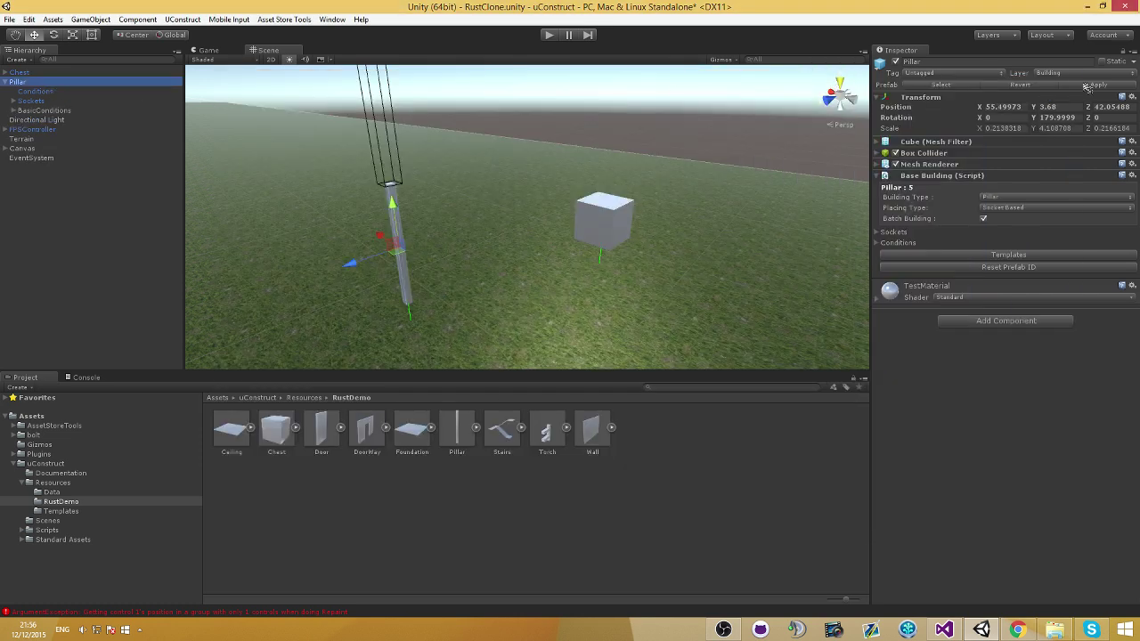
click(13, 112)
click(14, 111)
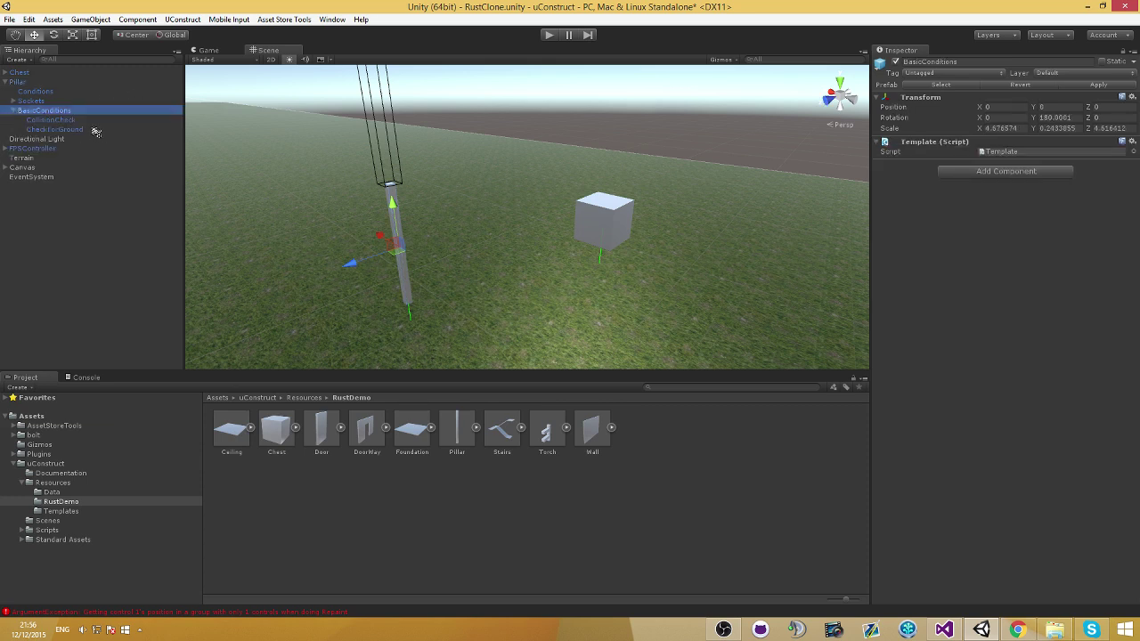
- Delete the Pillar from the scene and select the Chest
click(13, 83)
click(6, 82)
key(Delete)
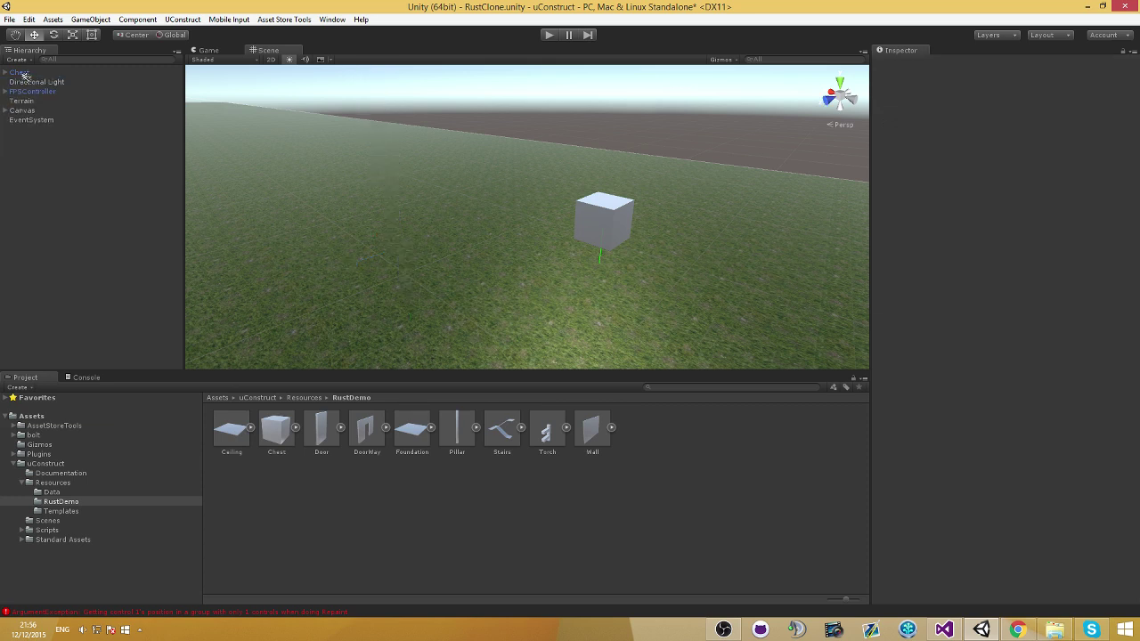
double_click(22, 74)
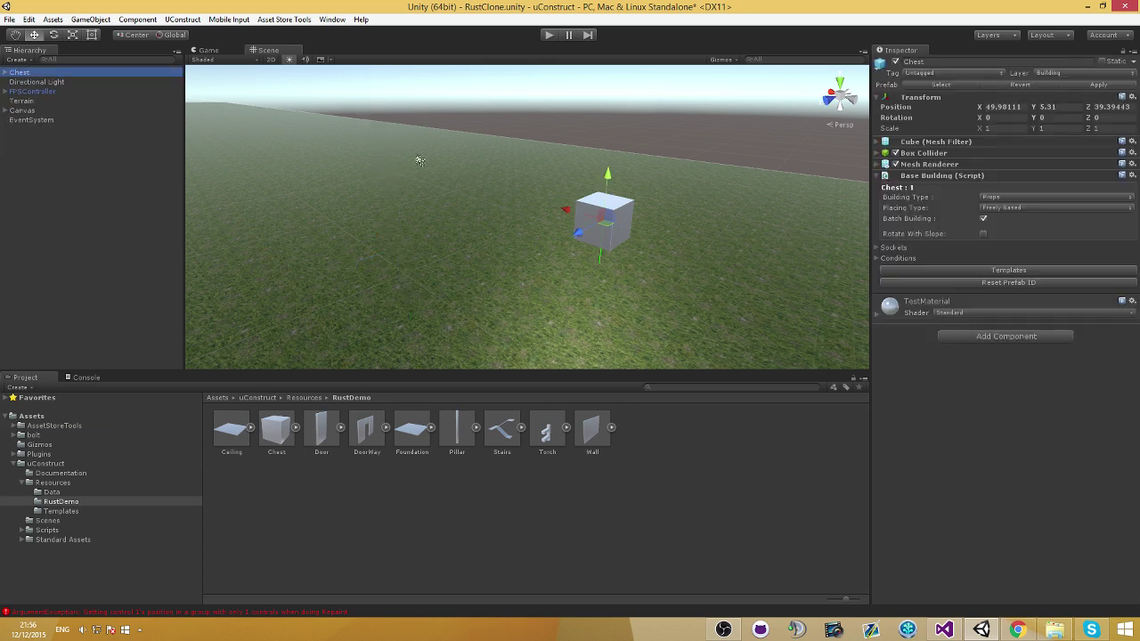
- Add the existing BasicConditions template to the Chest and apply the change to the Chest prefab
click(5, 73)
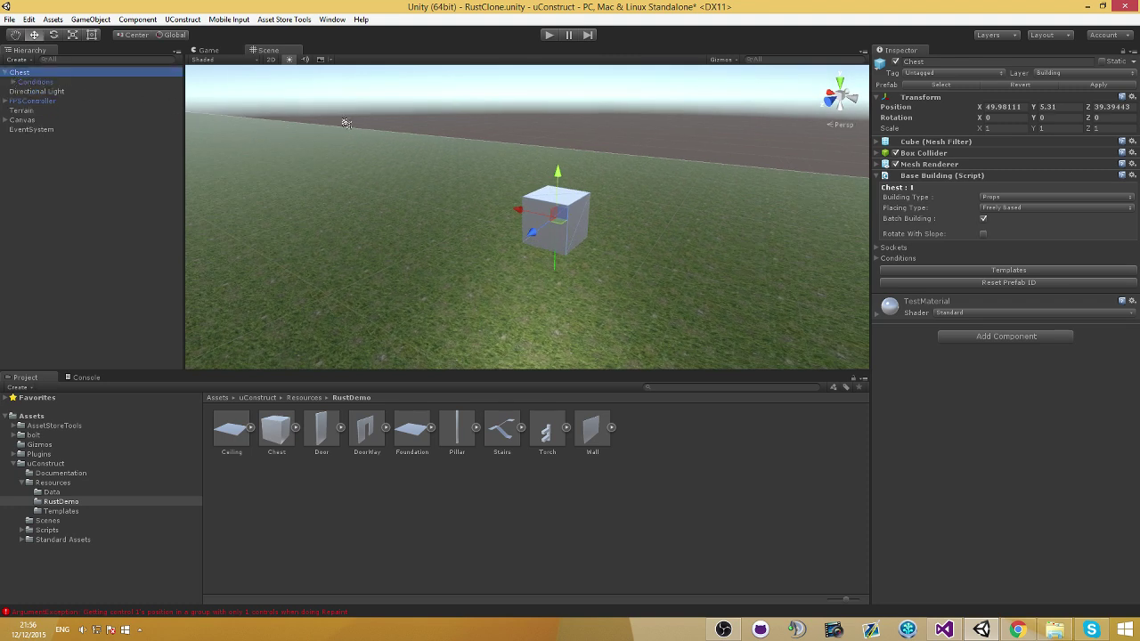
click(1043, 272)
click(731, 98)
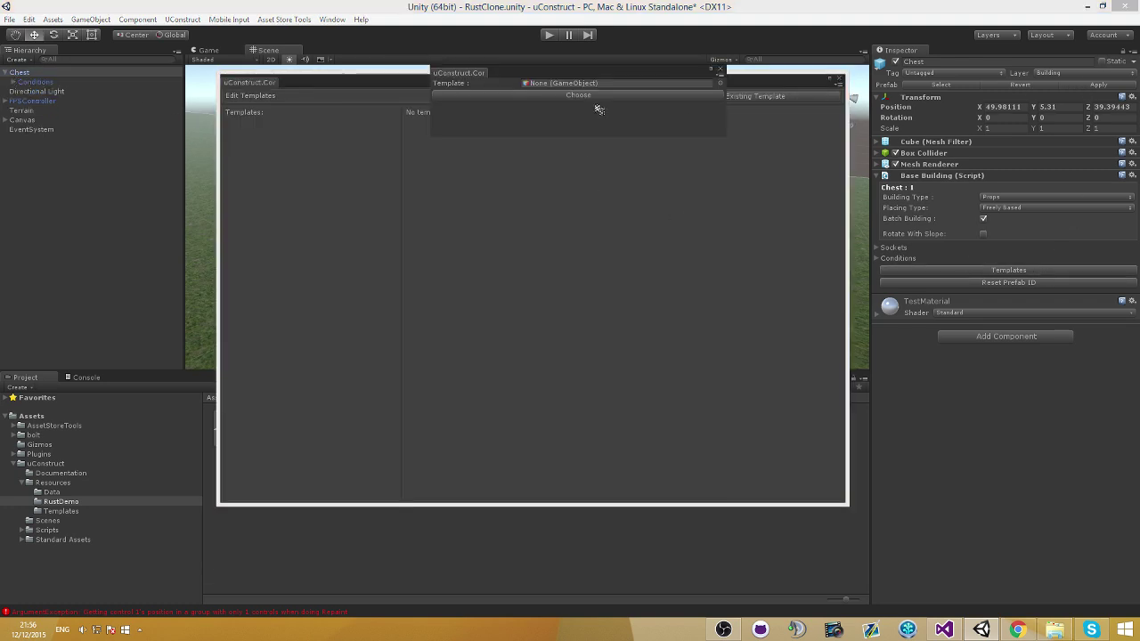
click(719, 83)
double_click(750, 172)
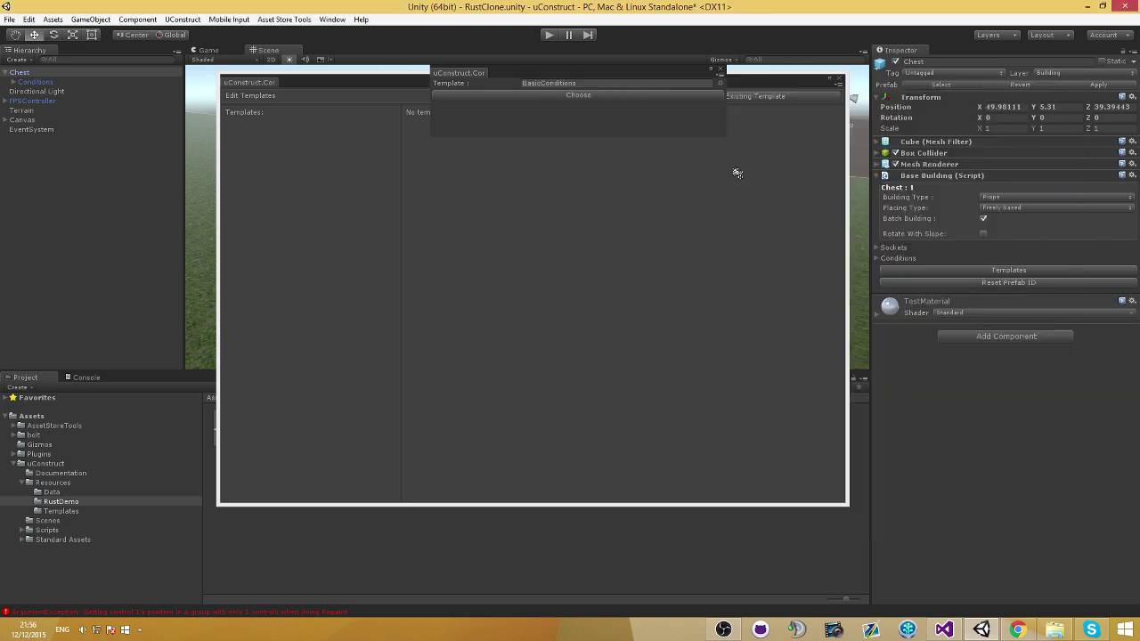
click(606, 98)
click(837, 78)
right_drag(678, 178, 703, 256)
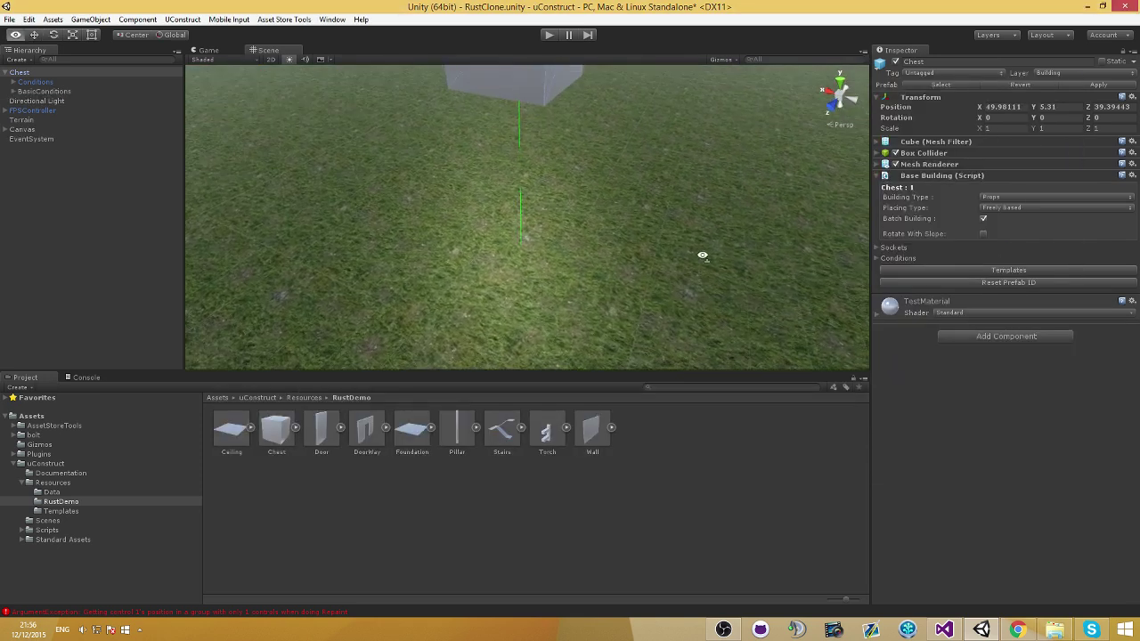
alt+drag(701, 255, 428, 198)
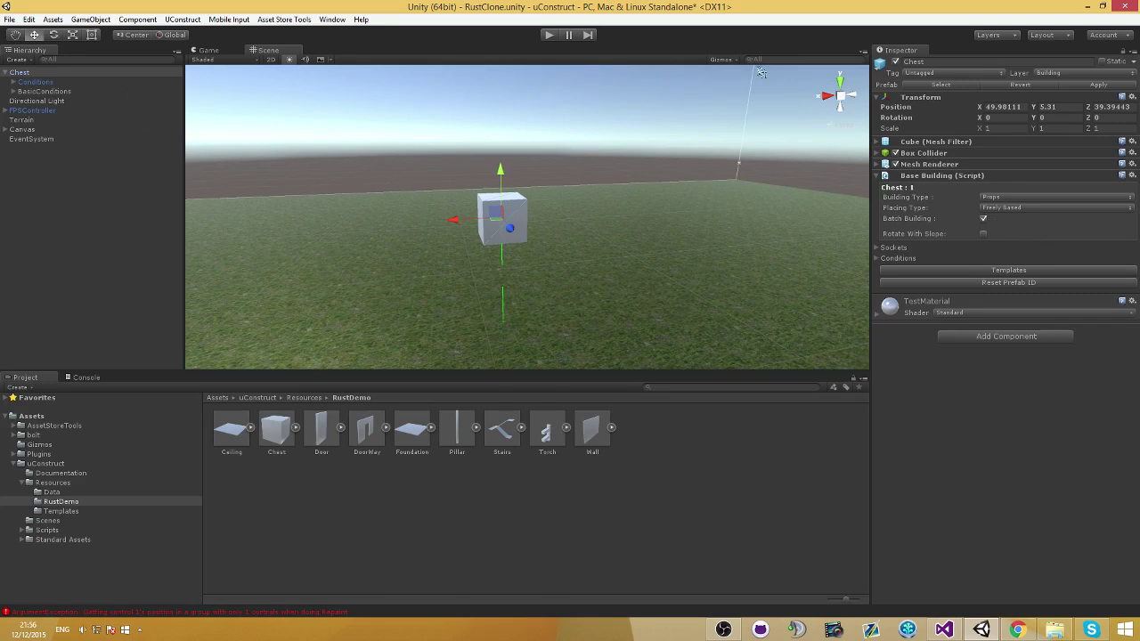
click(1093, 86)
click(13, 92)
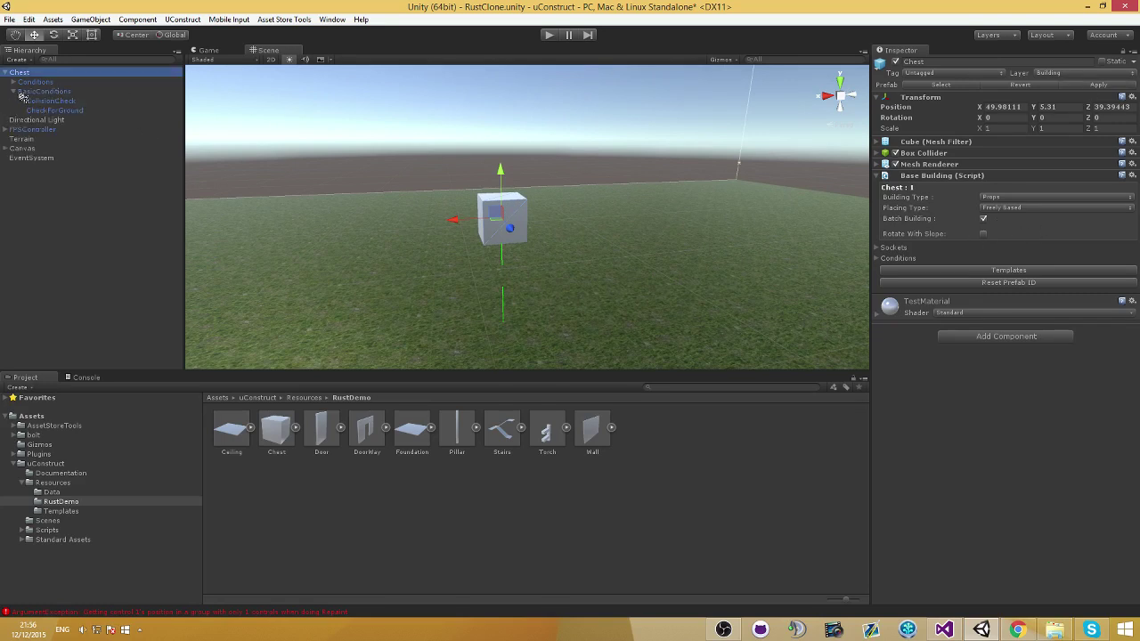
- Remove the CollisionCheck condition from the Chest's BasicConditions template, save the changes and close the template editor
click(984, 273)
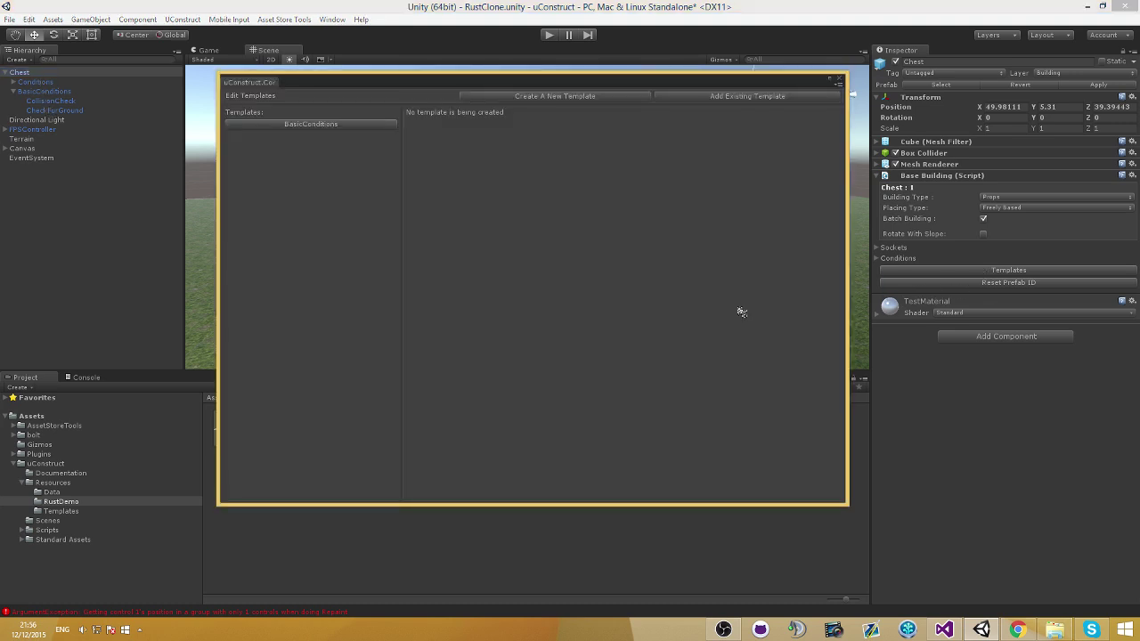
click(319, 126)
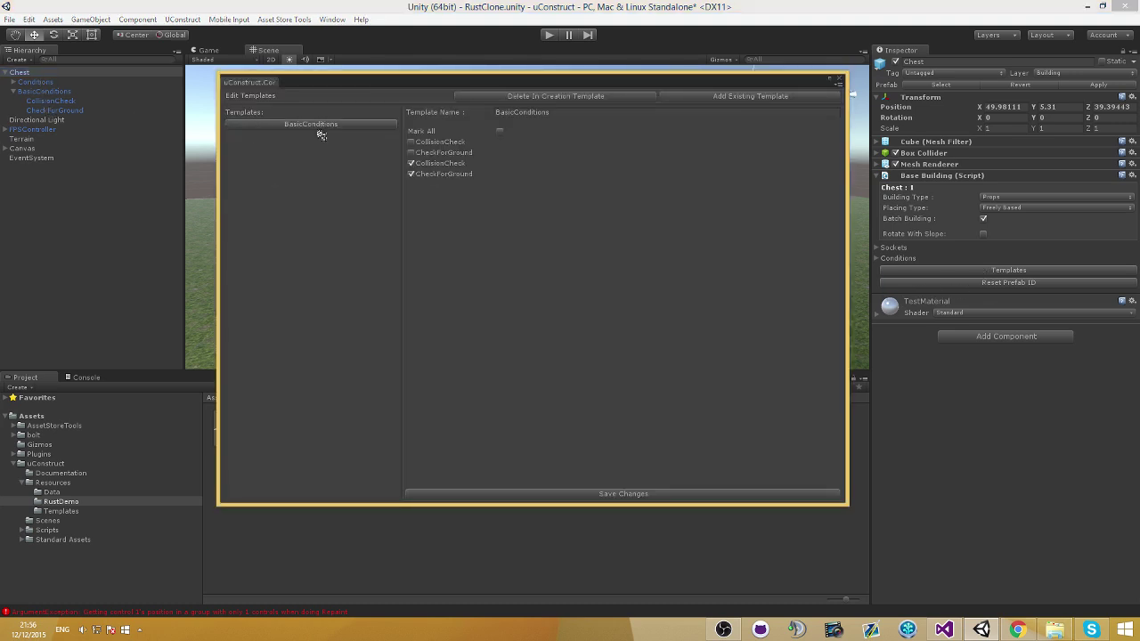
click(409, 165)
click(624, 494)
click(602, 336)
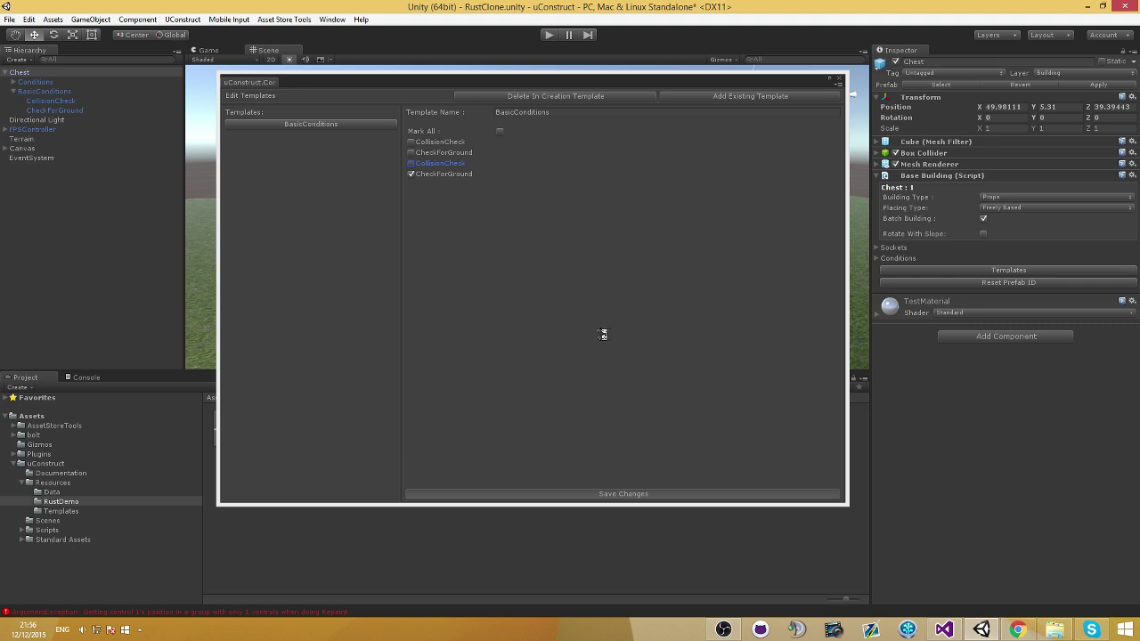
click(836, 79)
- Check the contents of the Chest's BasicConditions object and apply the Chest's changes to its prefab
click(12, 92)
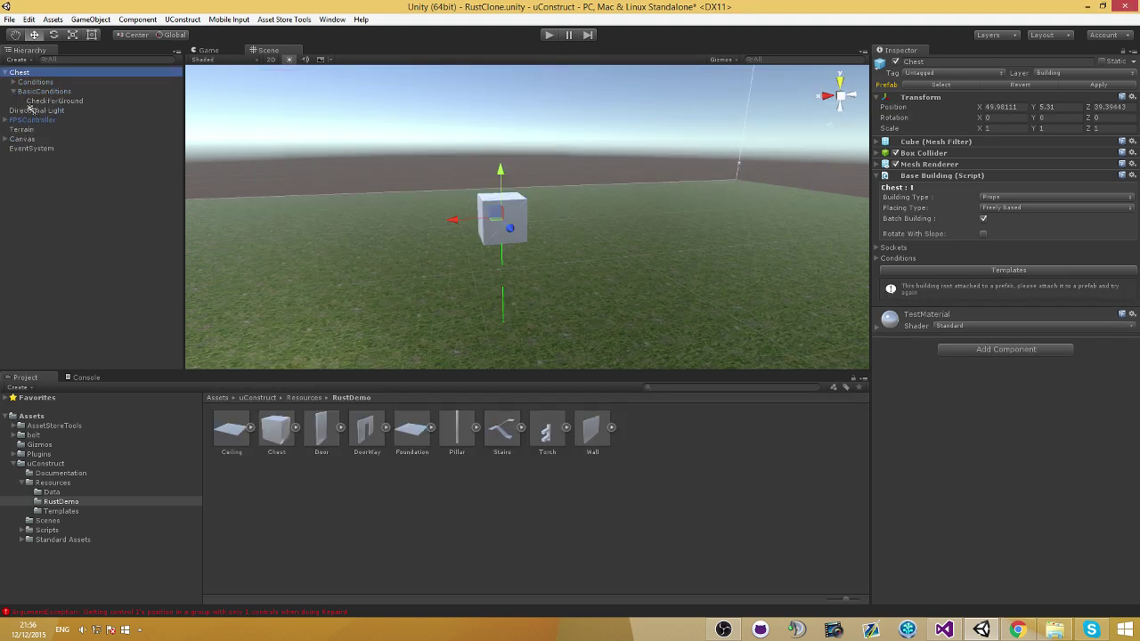
click(12, 92)
click(36, 82)
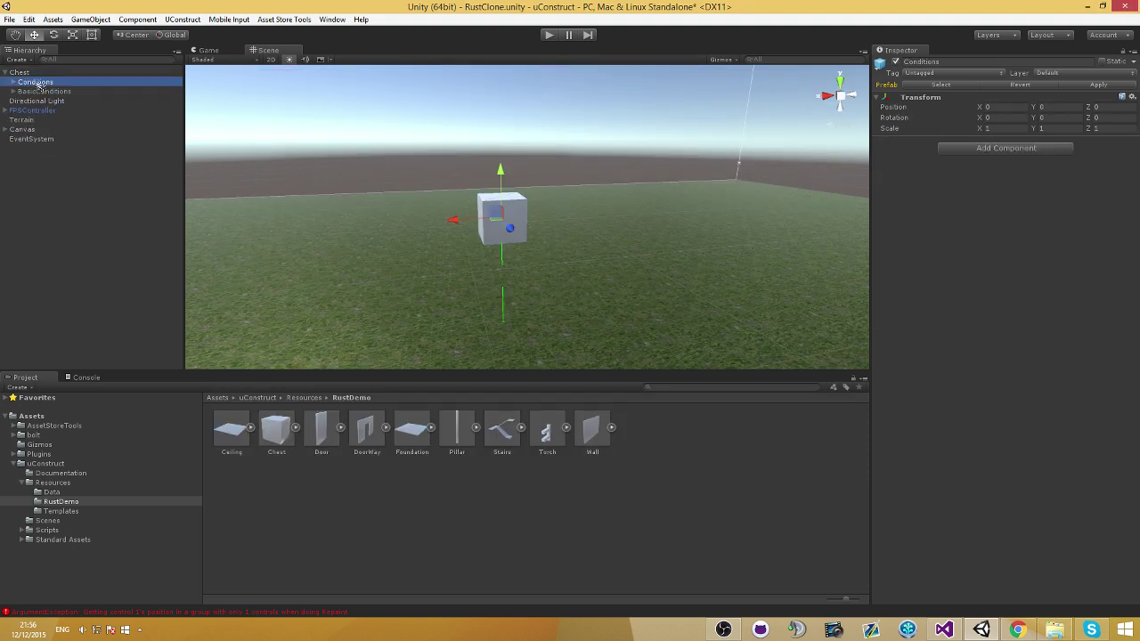
click(34, 72)
scroll(294, 135, down, 4)
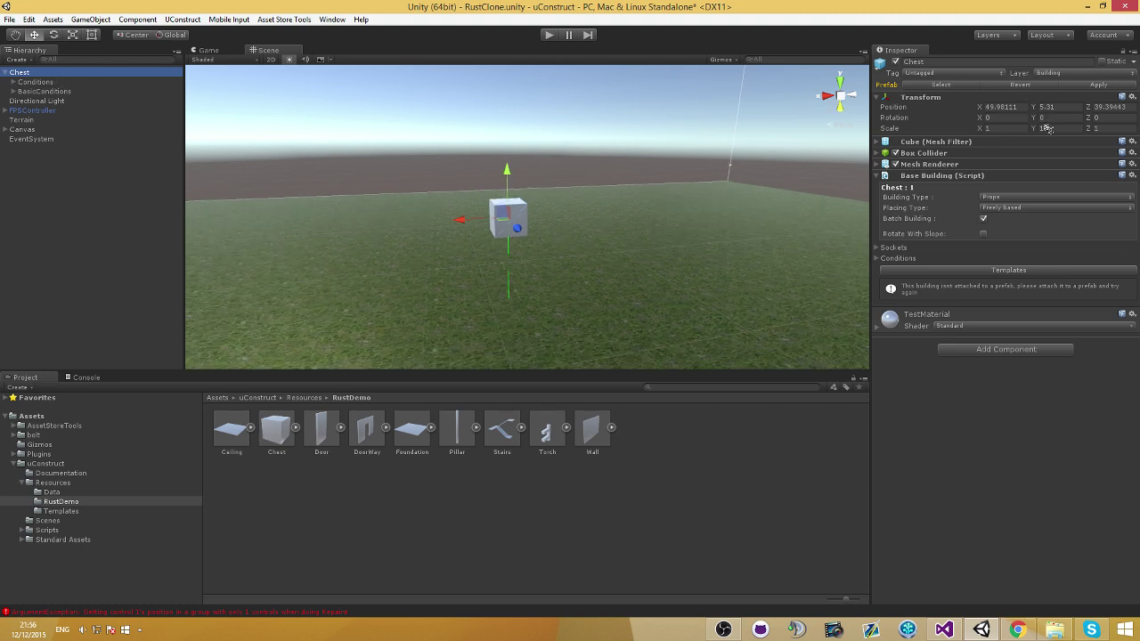
click(1068, 87)
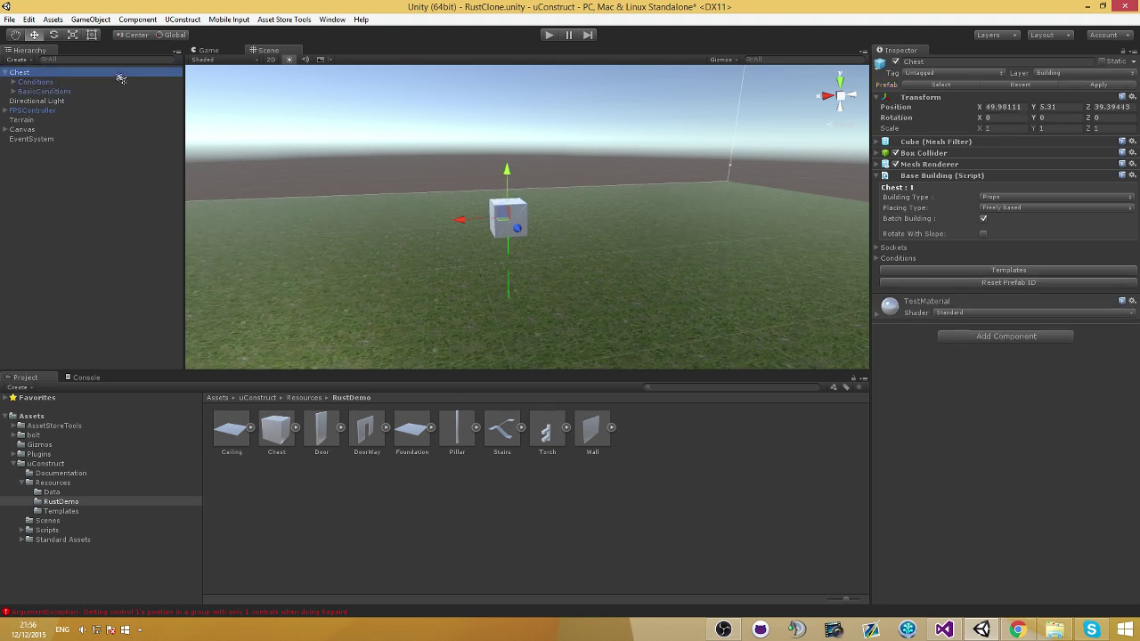
- Delete the Chest from the scene and clear the console messages
key(Delete)
right_drag(466, 317, 492, 343)
drag(93, 369, 84, 373)
click(70, 381)
click(17, 389)
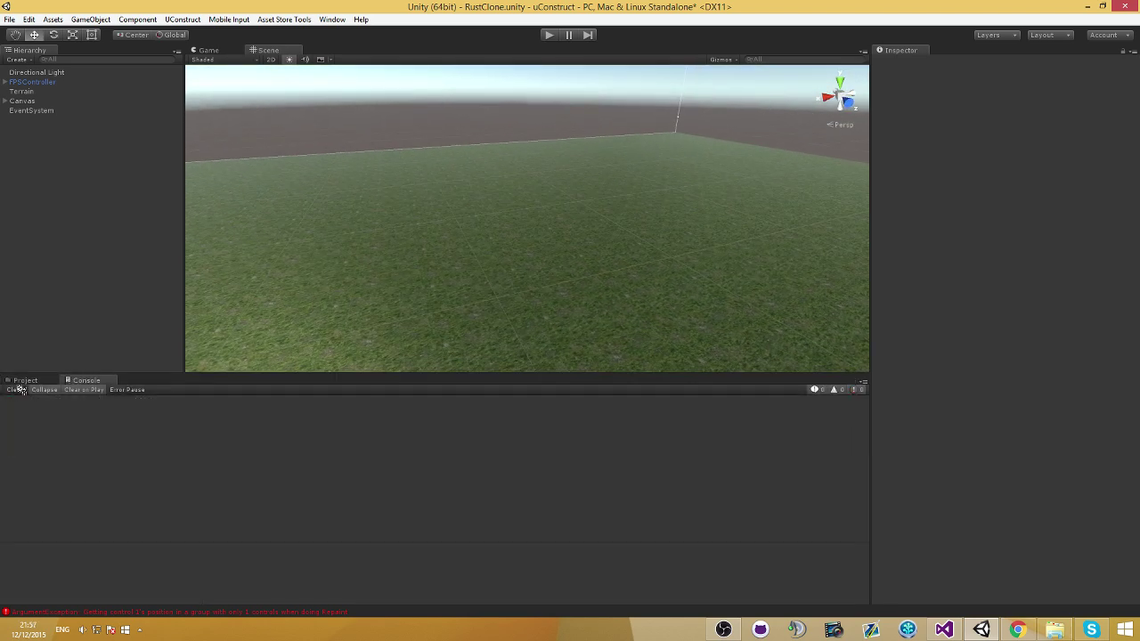
click(25, 380)
- Place a Pillar prefab in the scene and examine the conditions inside its BasicConditions object
right_drag(414, 289, 513, 341)
drag(461, 415, 37, 128)
click(6, 119)
click(19, 148)
click(13, 147)
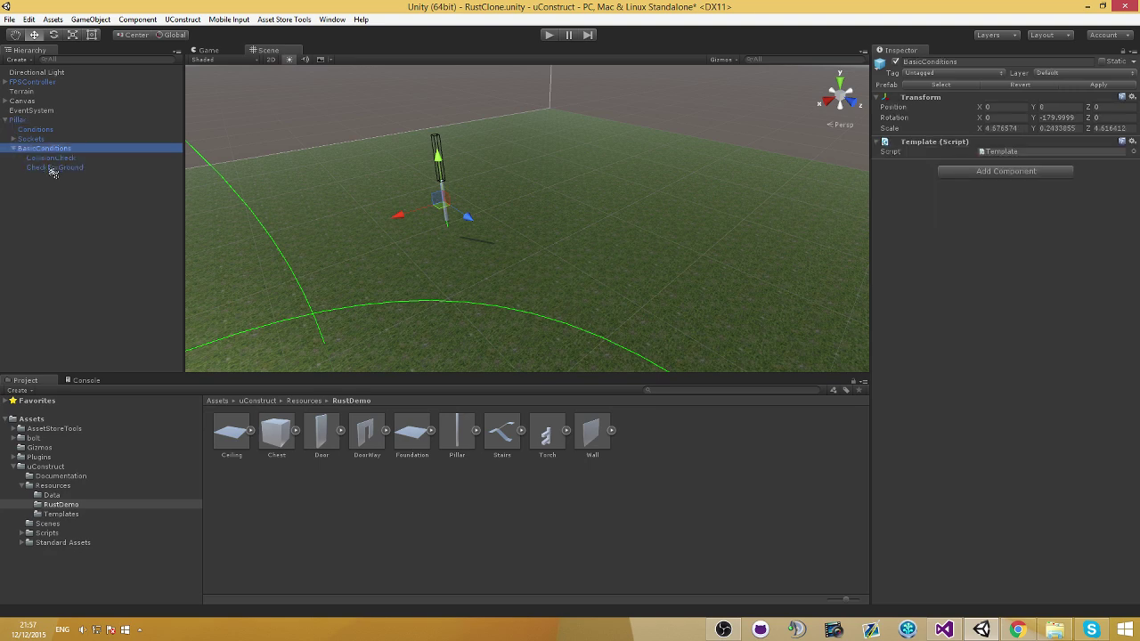
click(14, 148)
key(w)
right_drag(343, 223, 261, 217)
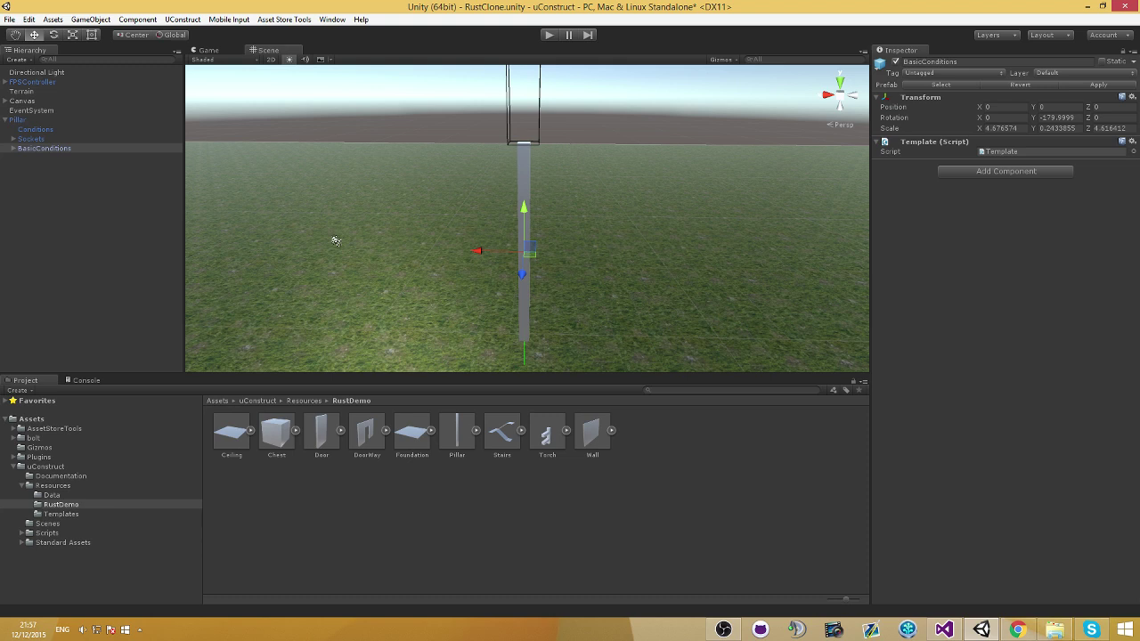
right_drag(279, 244, 303, 239)
- Run uConstruct's Update Templates command to propagate the edited template to the prefabs using it
click(182, 18)
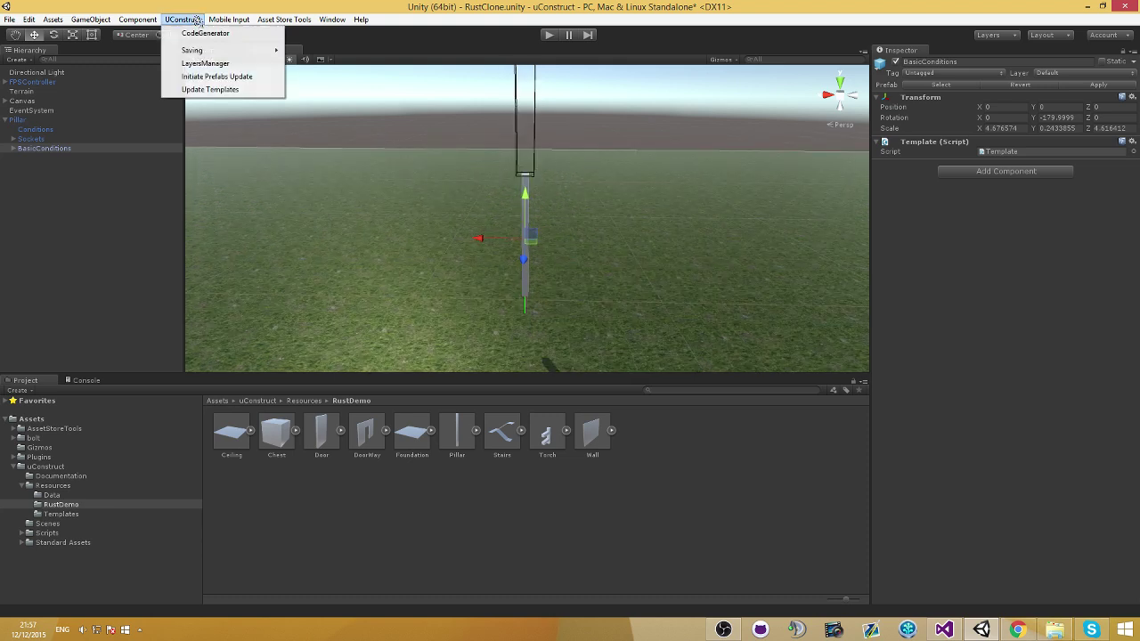
right_drag(372, 155, 440, 174)
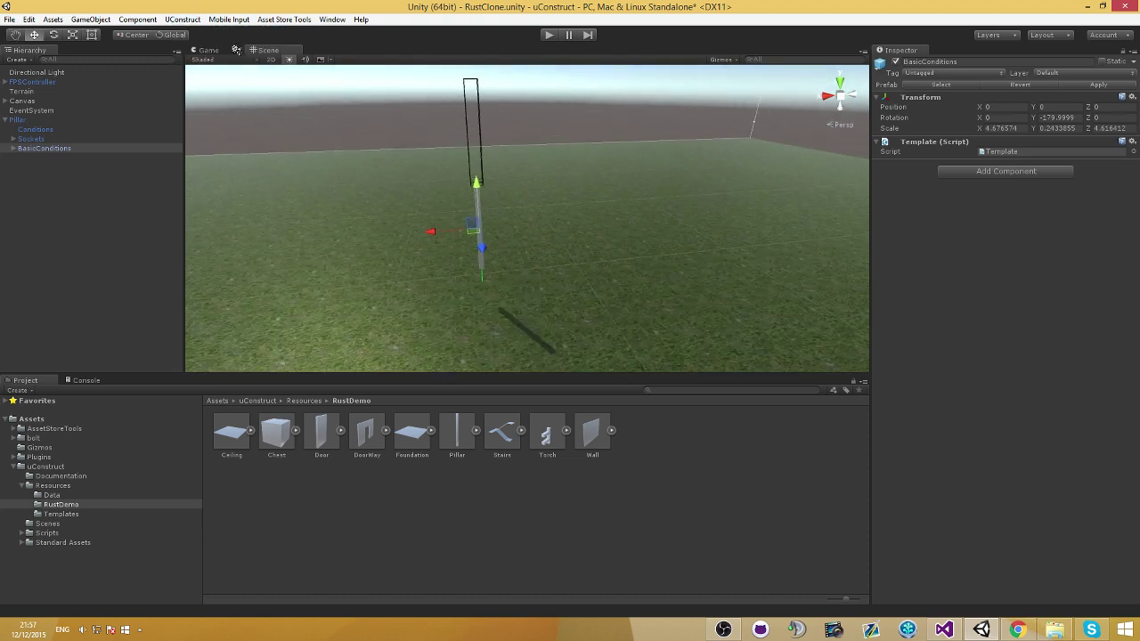
click(198, 21)
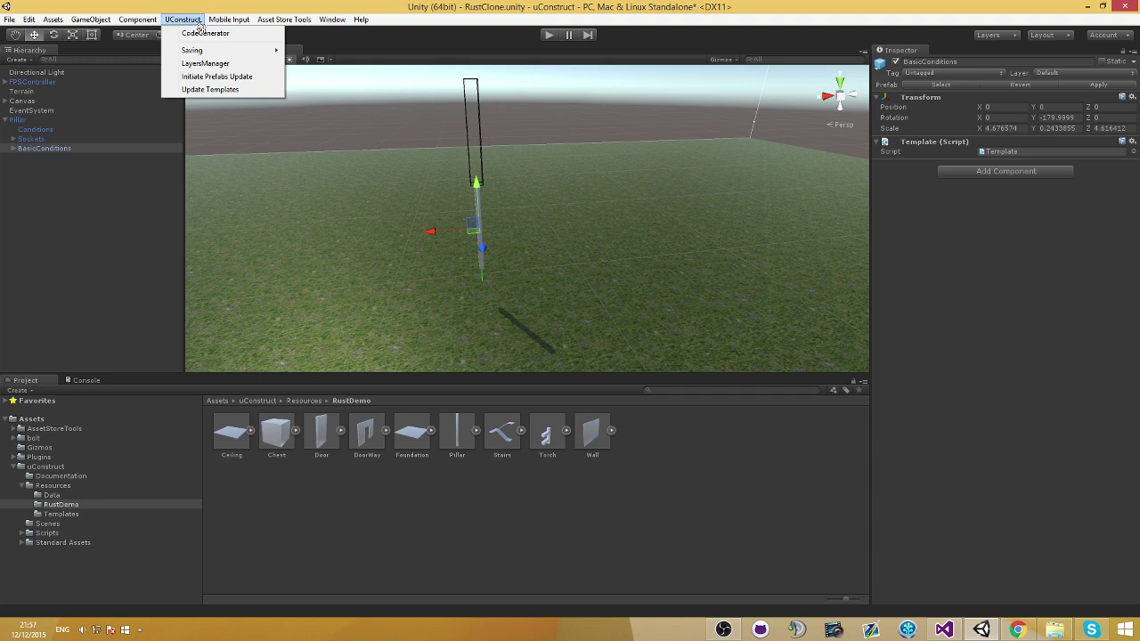
click(210, 90)
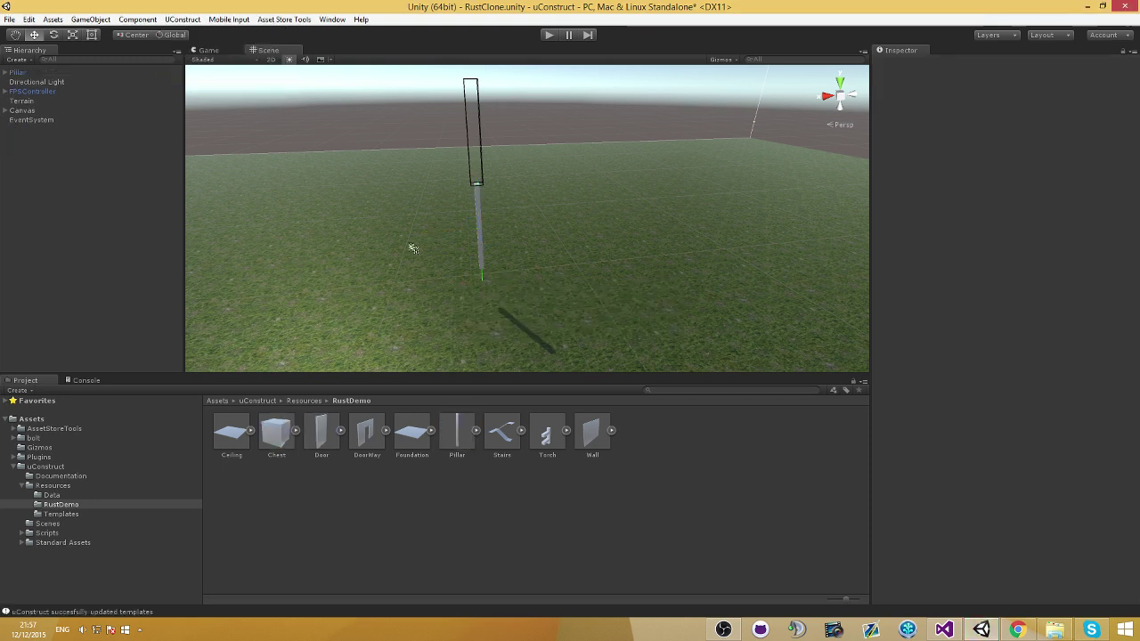
- Examine the Pillar's BasicConditions object and its CheckForGround condition
click(5, 72)
click(14, 101)
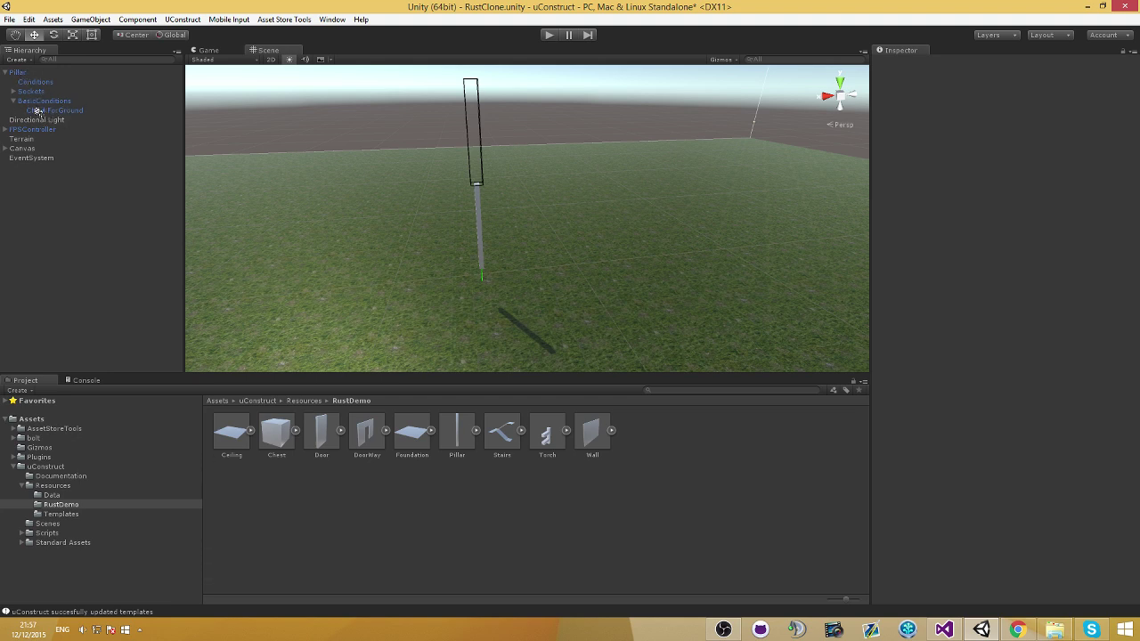
click(40, 110)
key(f)
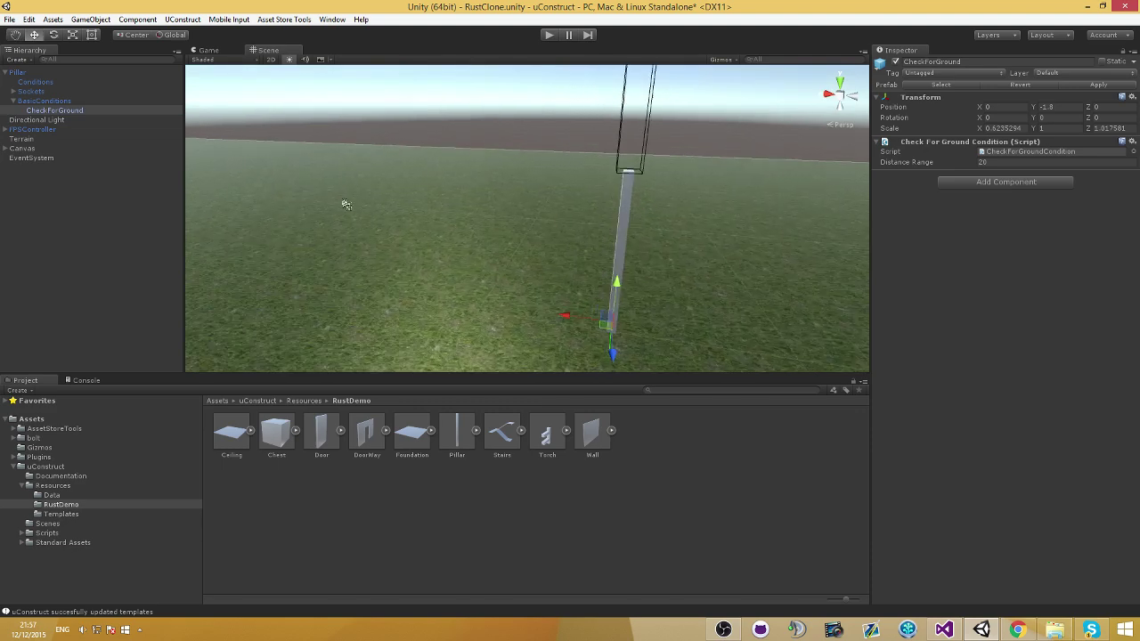
right_drag(347, 204, 384, 188)
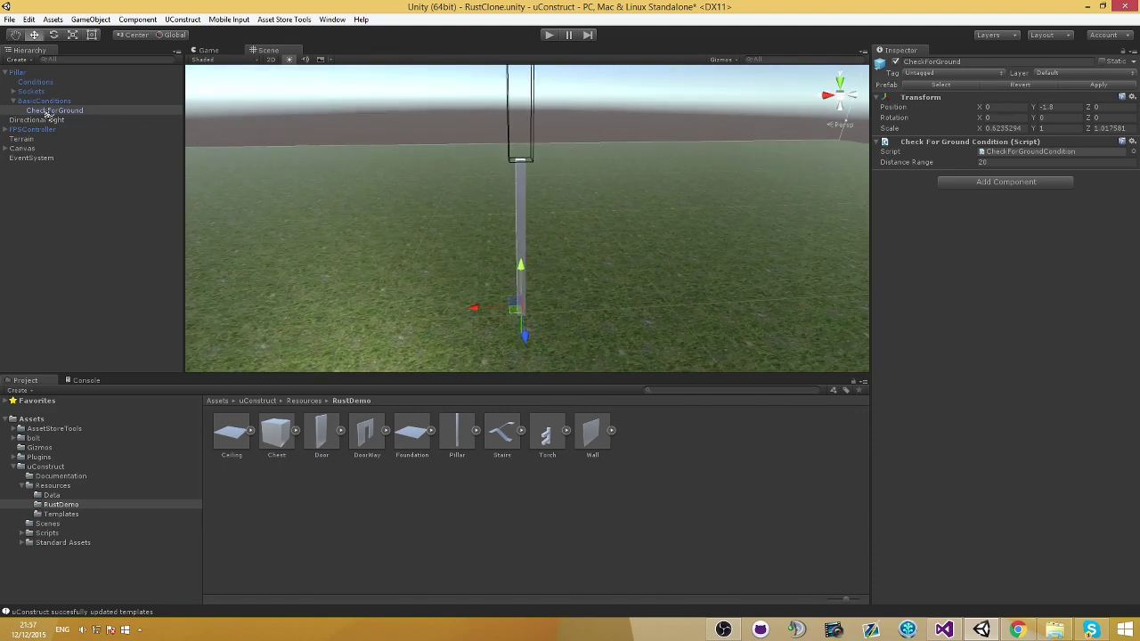
alt+drag(167, 135, 346, 159)
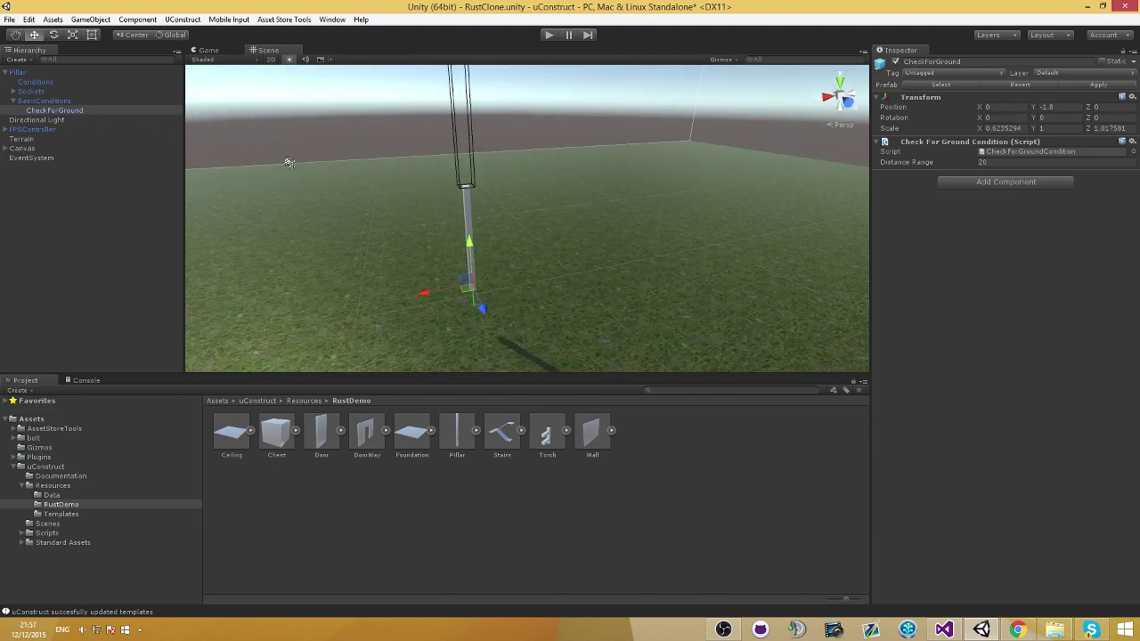
- Apply the Pillar's state to its prefab and delete the Pillar from the scene
click(98, 73)
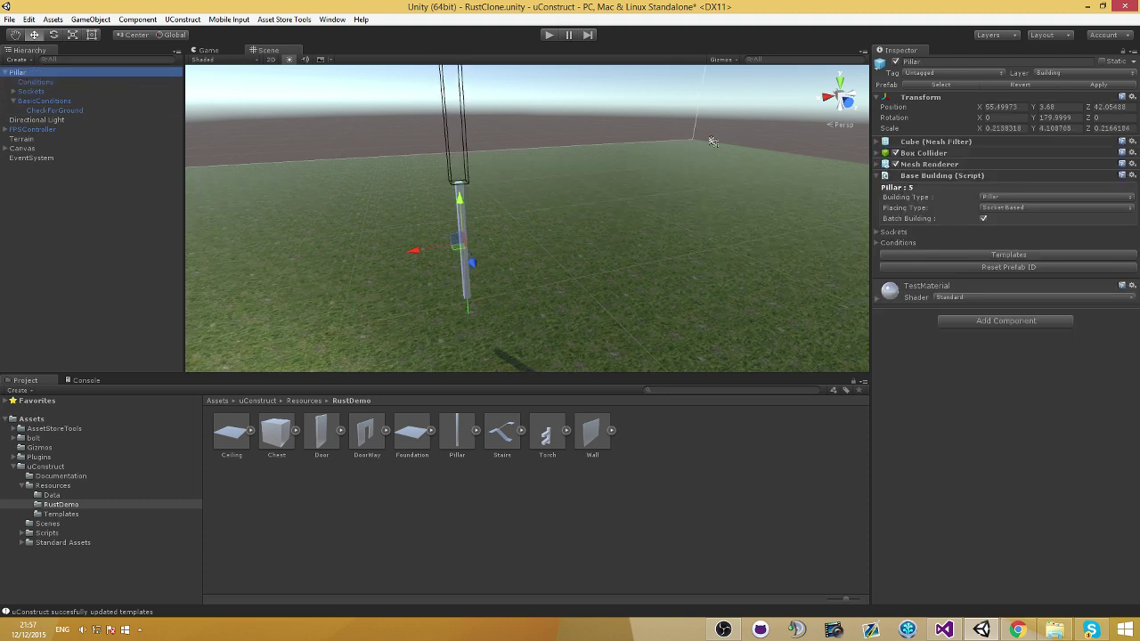
click(1096, 85)
key(Delete)
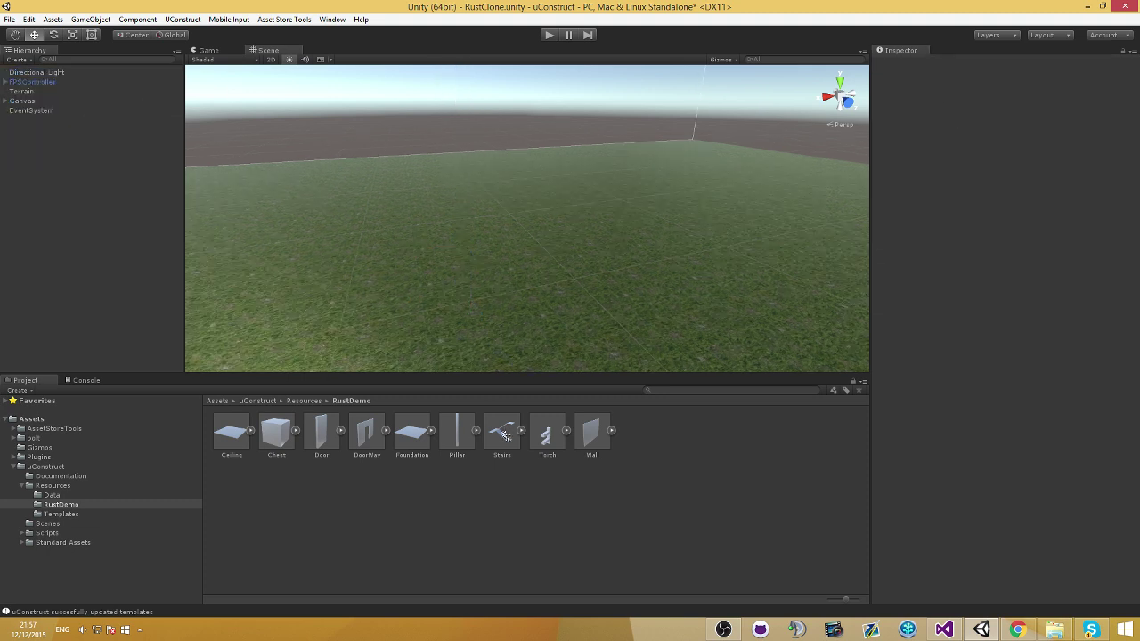
click(460, 434)
drag(459, 434, 43, 155)
key(Delete)
- Place a Pillar prefab on the terrain and frame it in the scene view
right_drag(410, 201, 368, 182)
alt+drag(368, 181, 475, 234)
key(s)
right_drag(476, 234, 480, 266)
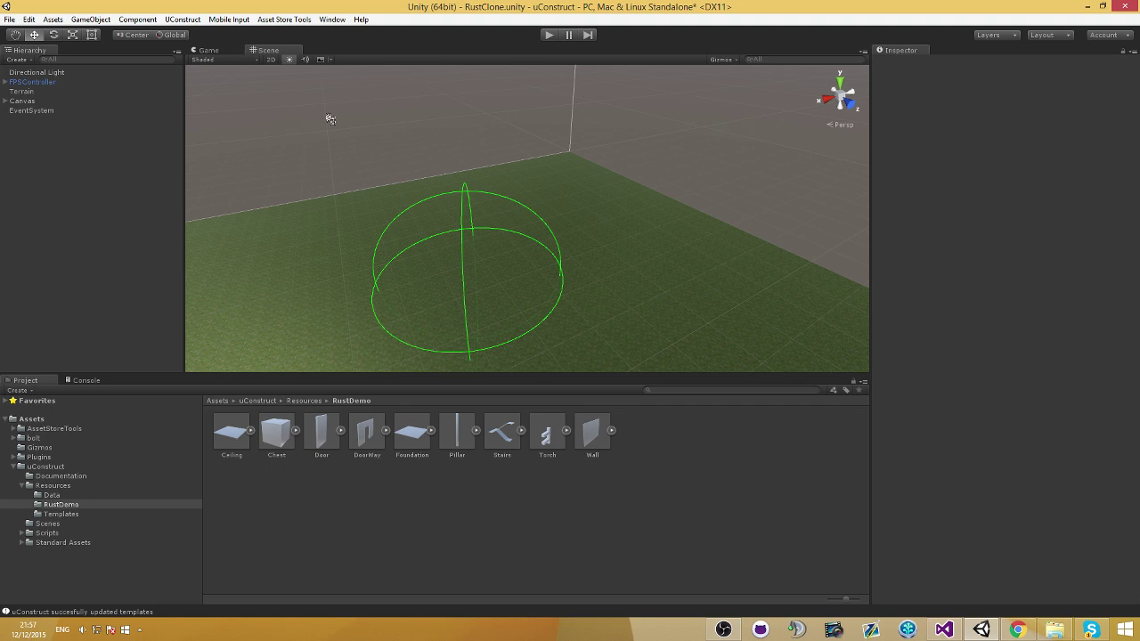
drag(454, 435, 612, 258)
key(f)
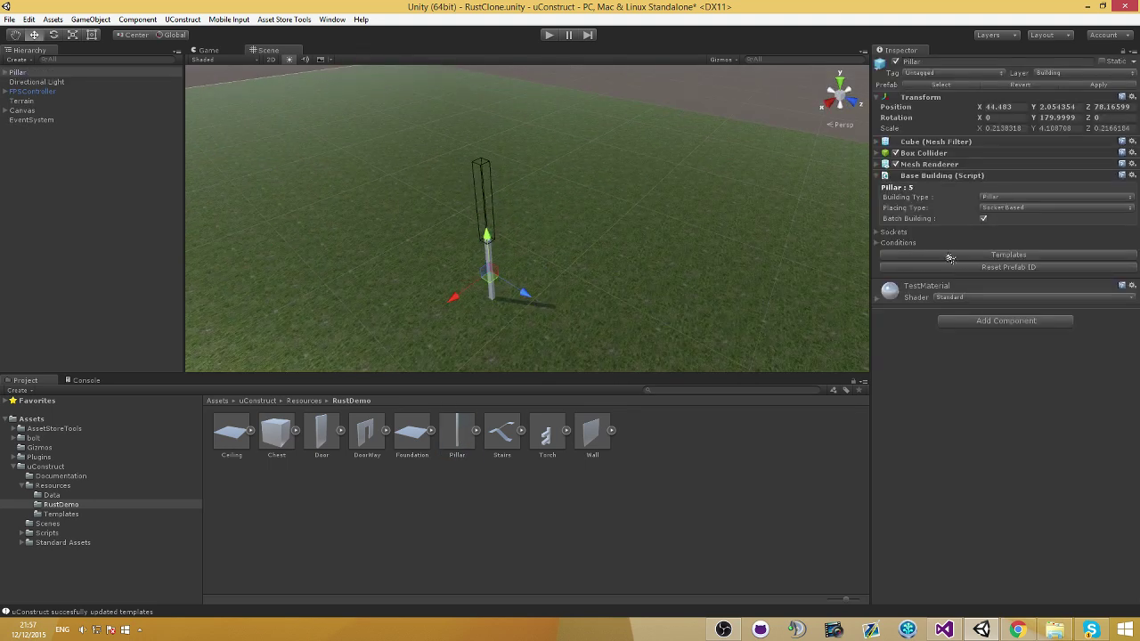
- Inspect which conditions the Pillar's BasicConditions template includes in the template editor
click(950, 257)
click(329, 128)
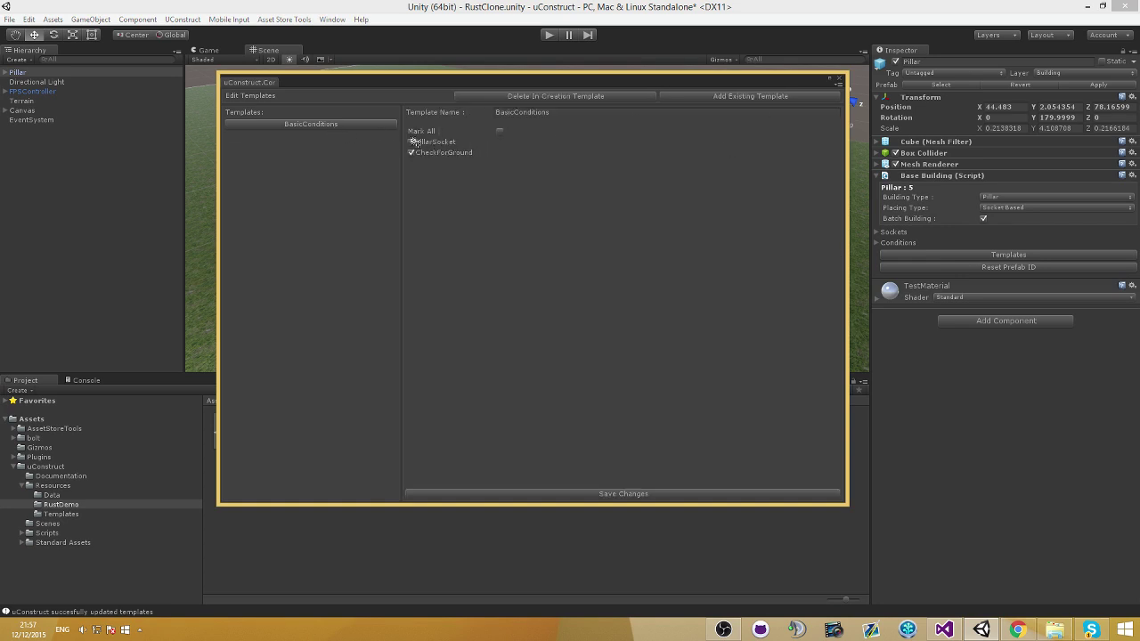
click(840, 83)
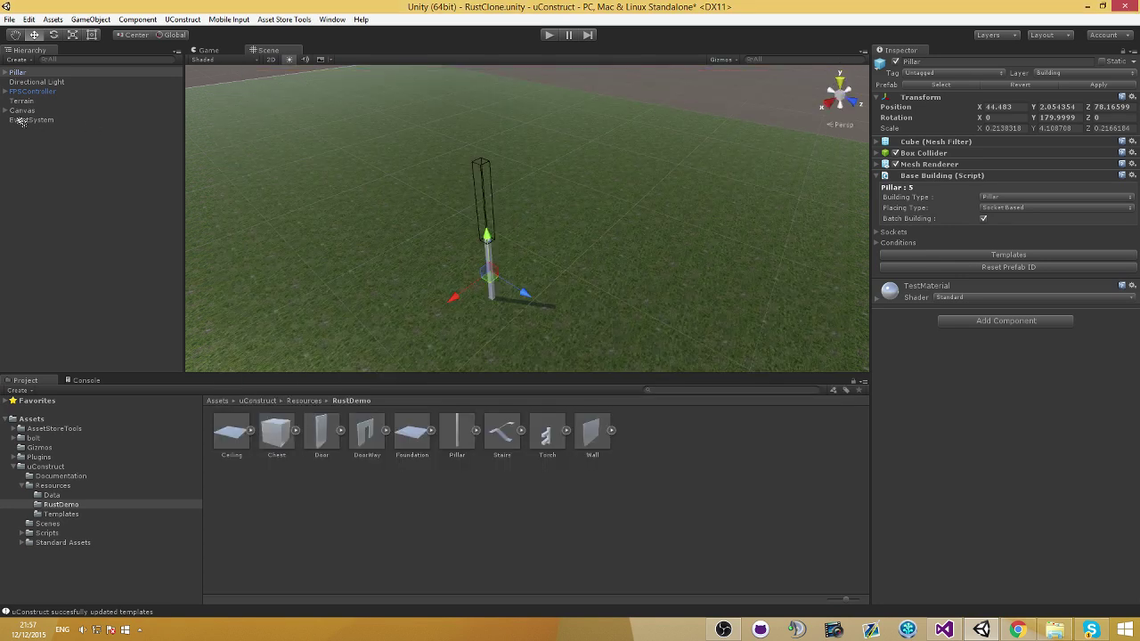
- Delete the BasicConditions template object from the Pillar and accept breaking the prefab instance
click(6, 73)
right_drag(328, 159, 238, 139)
click(70, 101)
key(Delete)
click(603, 336)
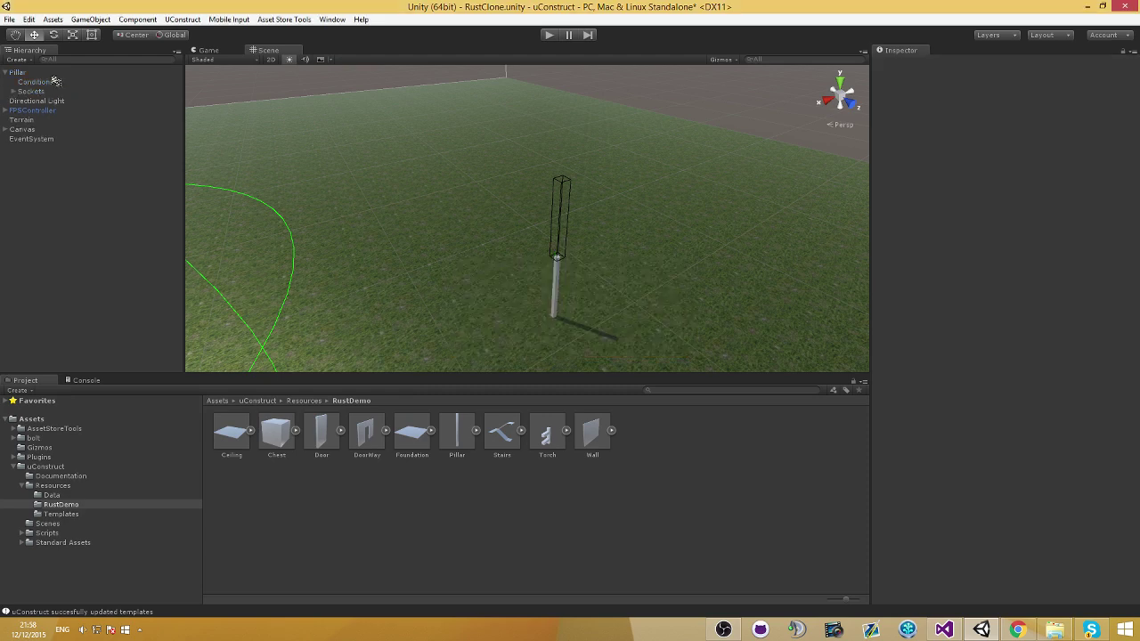
- Check the list of templates attached to the Pillar in the template editor
click(974, 257)
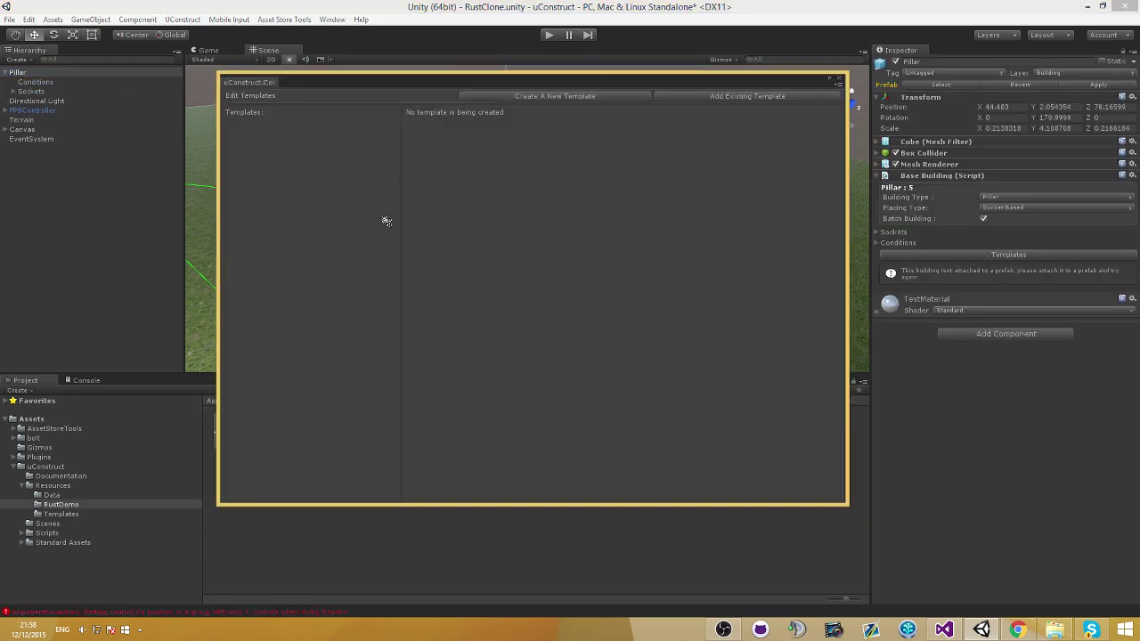
click(839, 79)
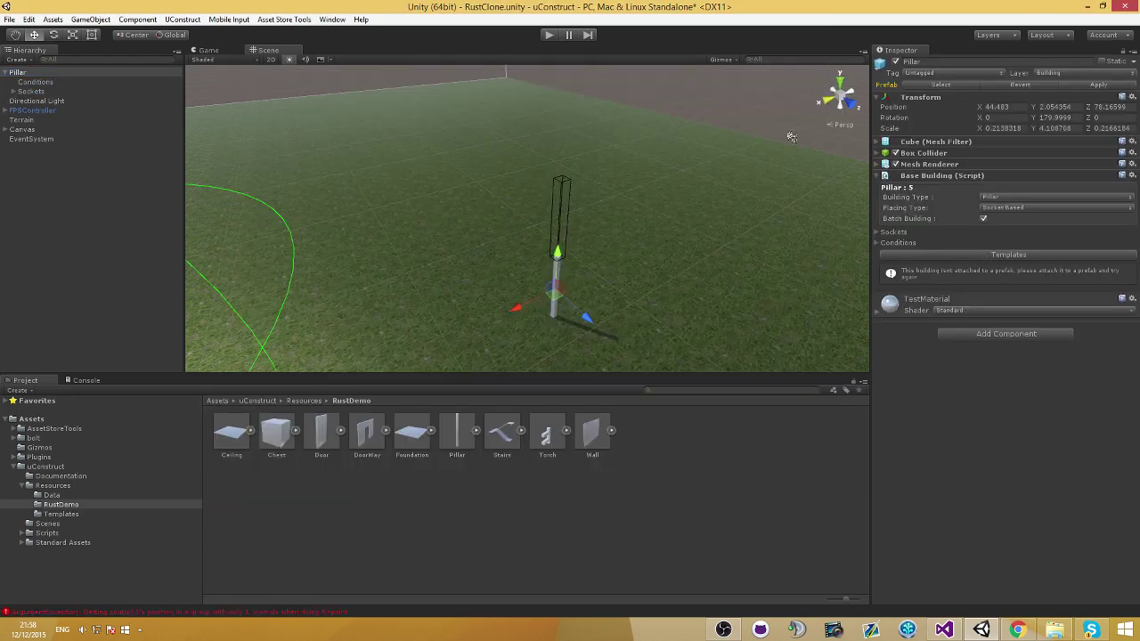
right_drag(776, 176, 708, 231)
click(961, 257)
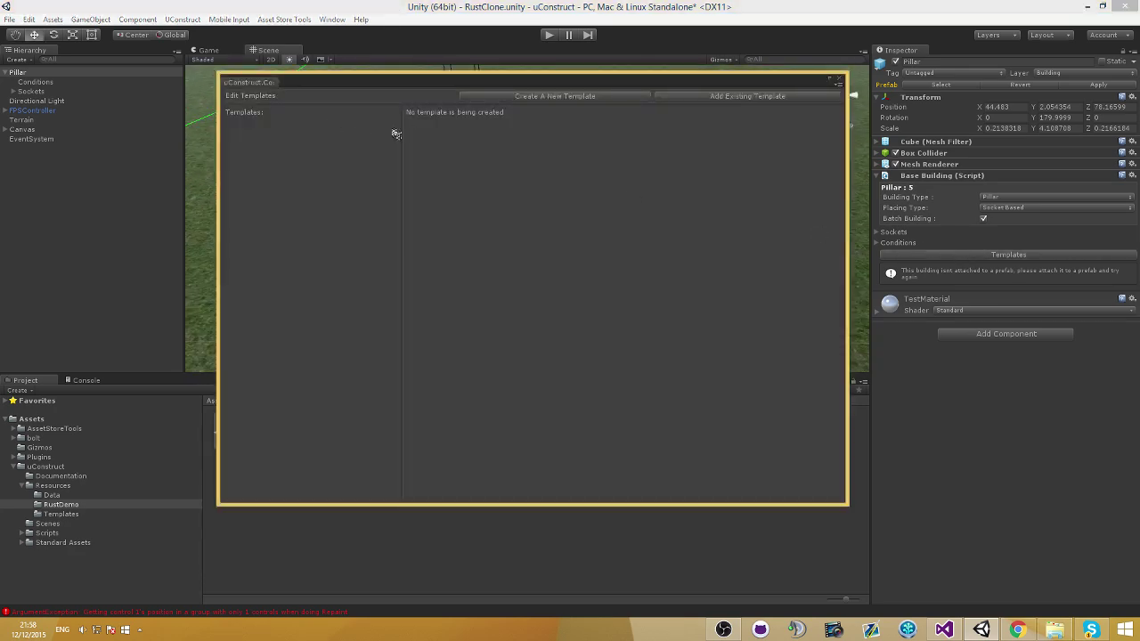
click(842, 82)
right_drag(843, 82, 679, 144)
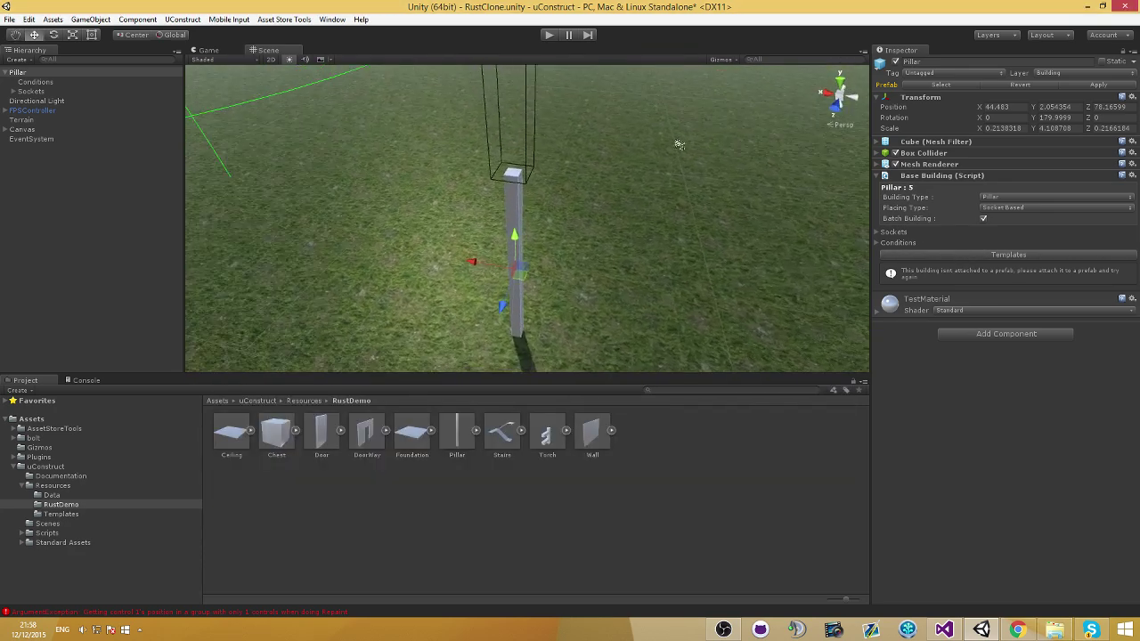
- Apply the template removal to the Pillar prefab and delete the Pillar from the scene
click(125, 74)
click(1090, 86)
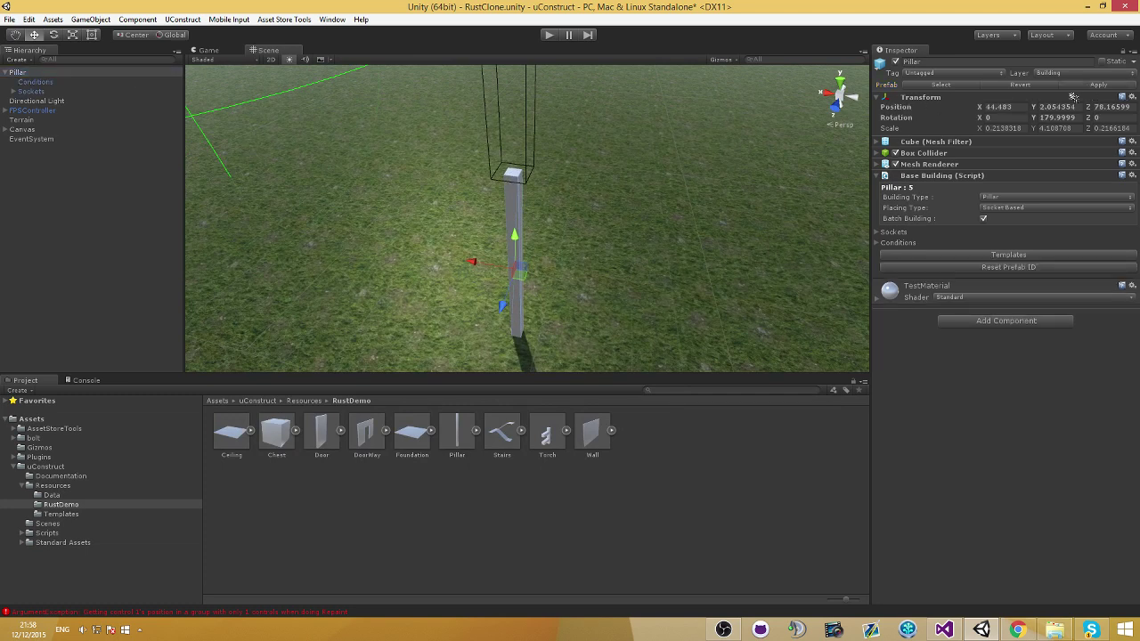
key(Delete)
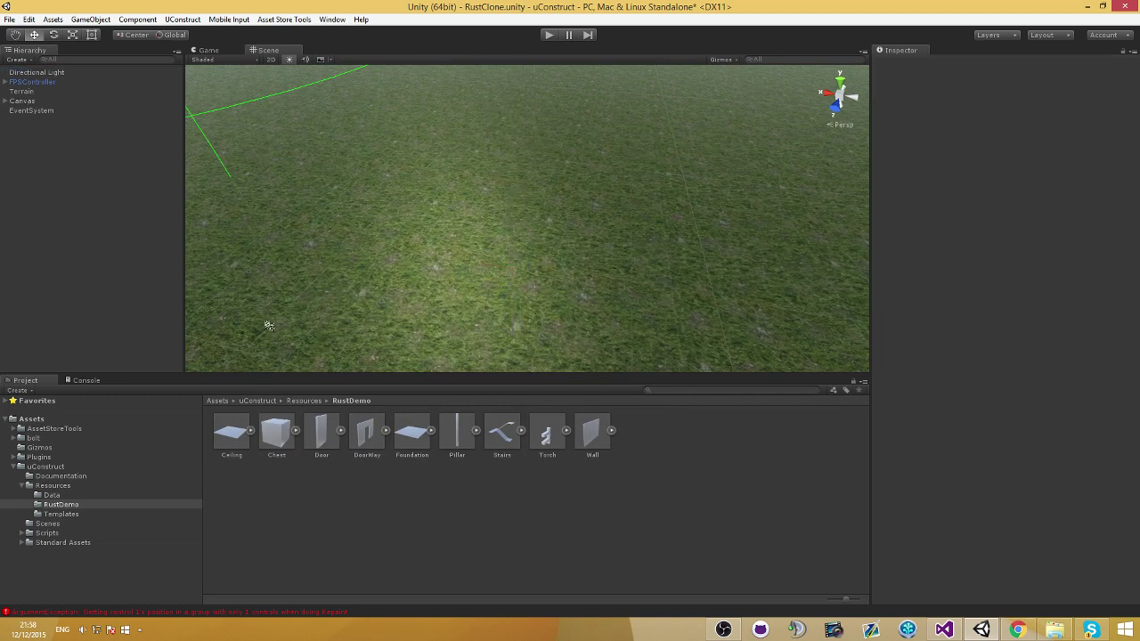
- Delete the BasicConditions prefab from the project's Templates folder
click(101, 514)
click(107, 505)
click(110, 515)
click(251, 449)
key(Delete)
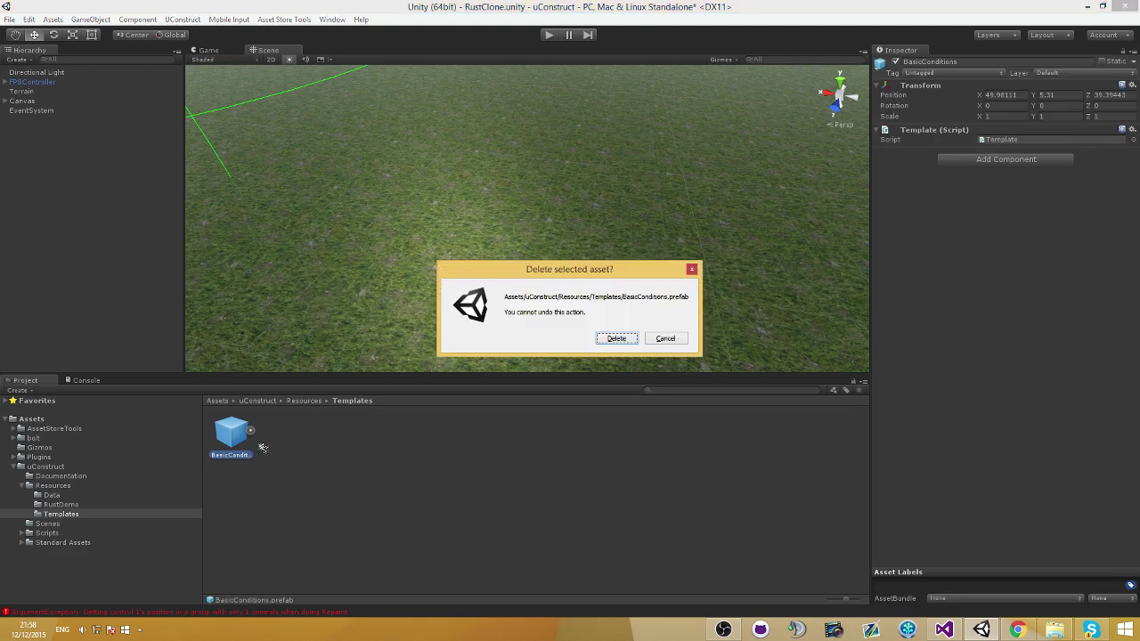
key(Return)
right_drag(395, 320, 499, 272)
key(s)
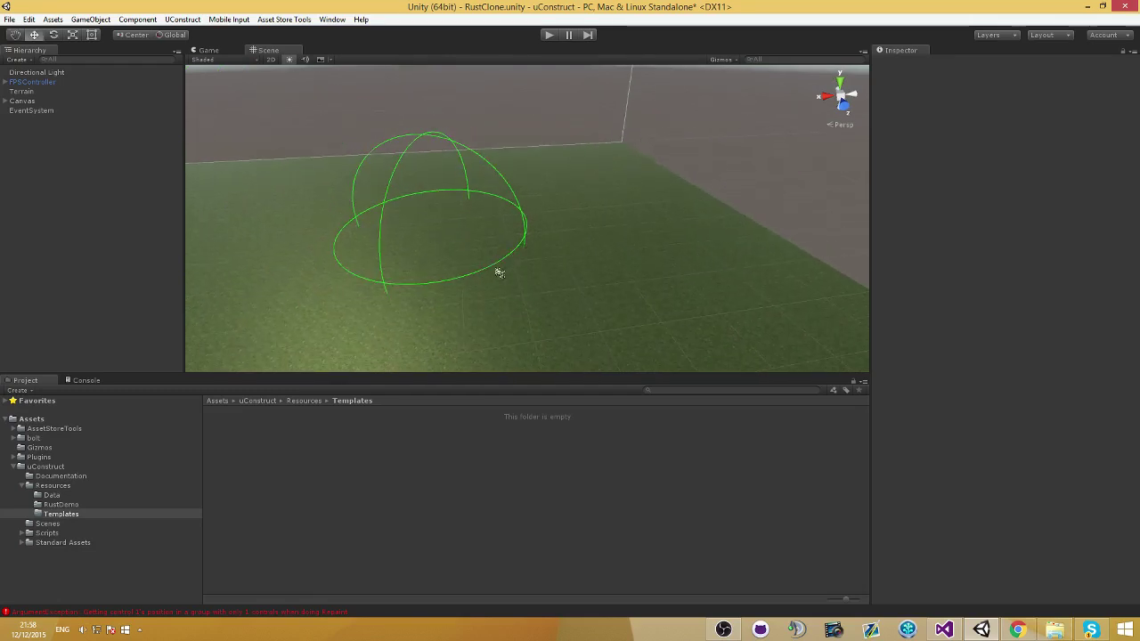